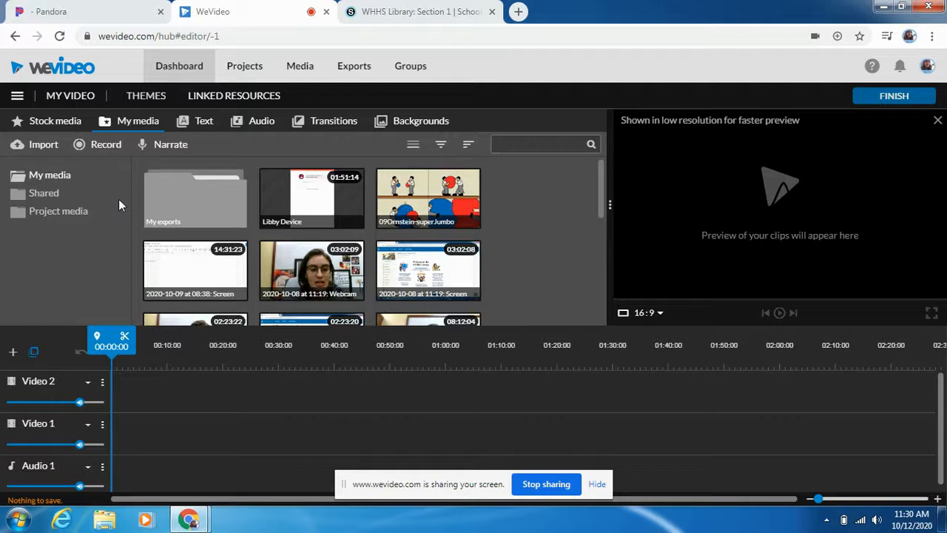
Step: Switch to the WHHS Library course page in Schoology and locate the WeVideo link in its course menu
click(403, 11)
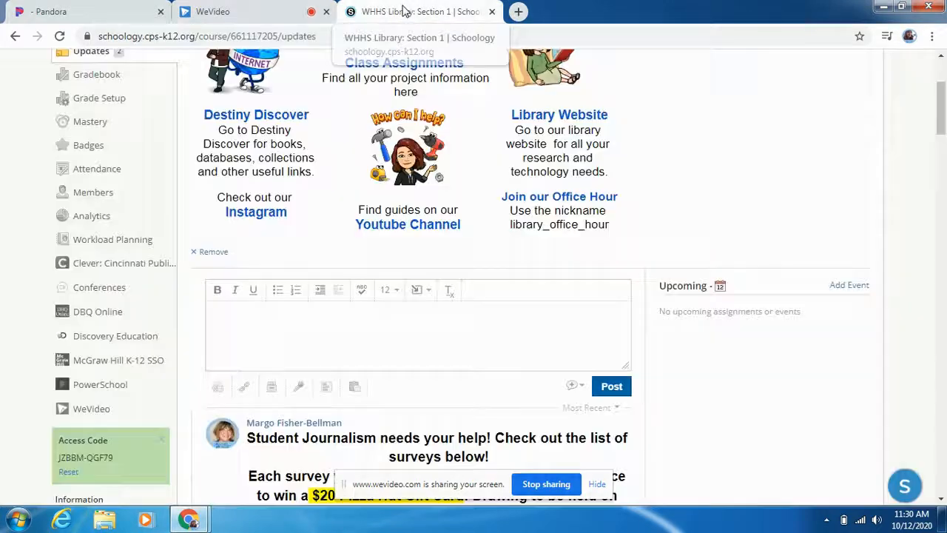
scroll(345, 170, up, 3)
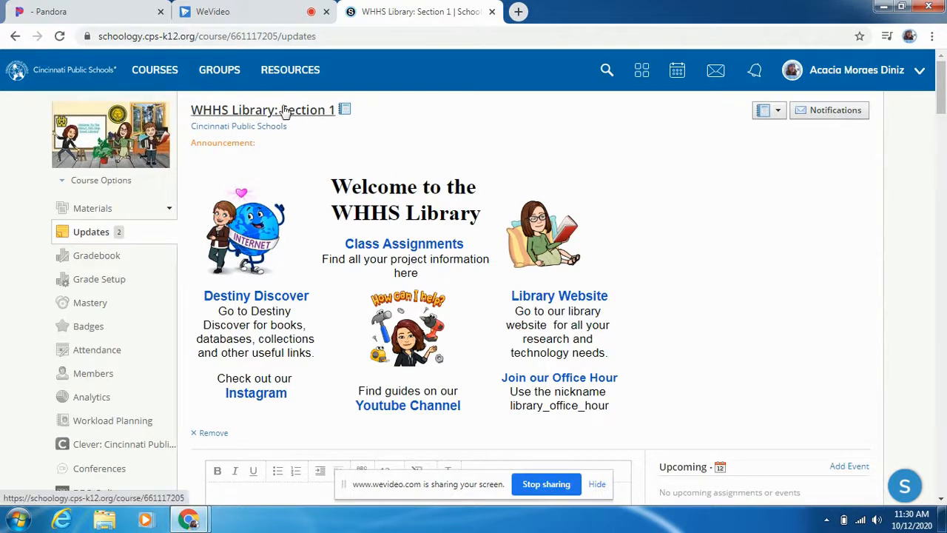
scroll(96, 199, down, 1)
scroll(95, 198, down, 3)
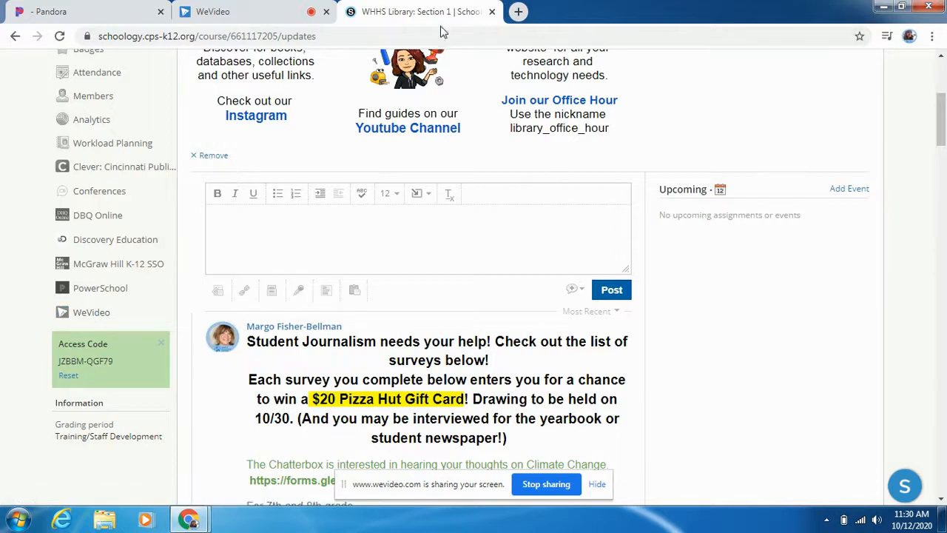
Step: Switch back to WeVideo, create a new video from the dashboard with My Project as its save location, and start editing
click(220, 12)
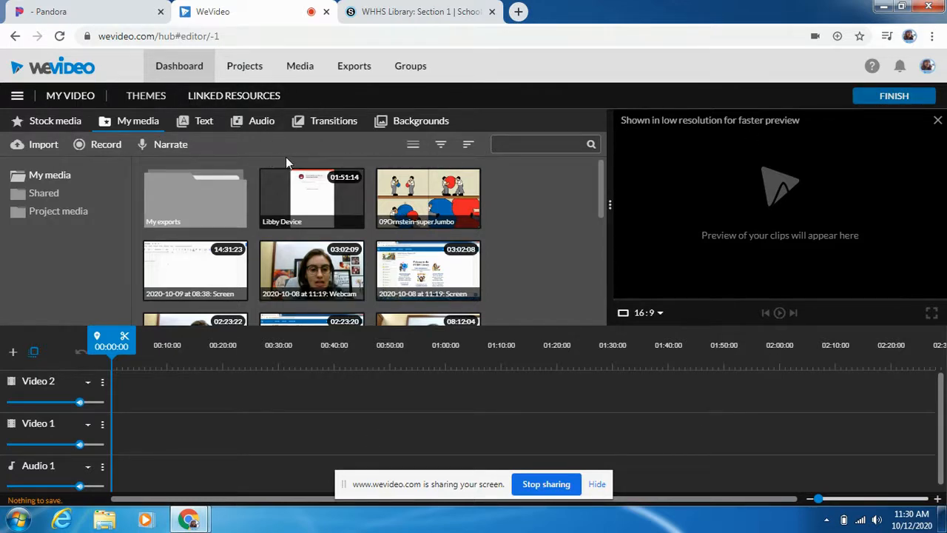
click(173, 70)
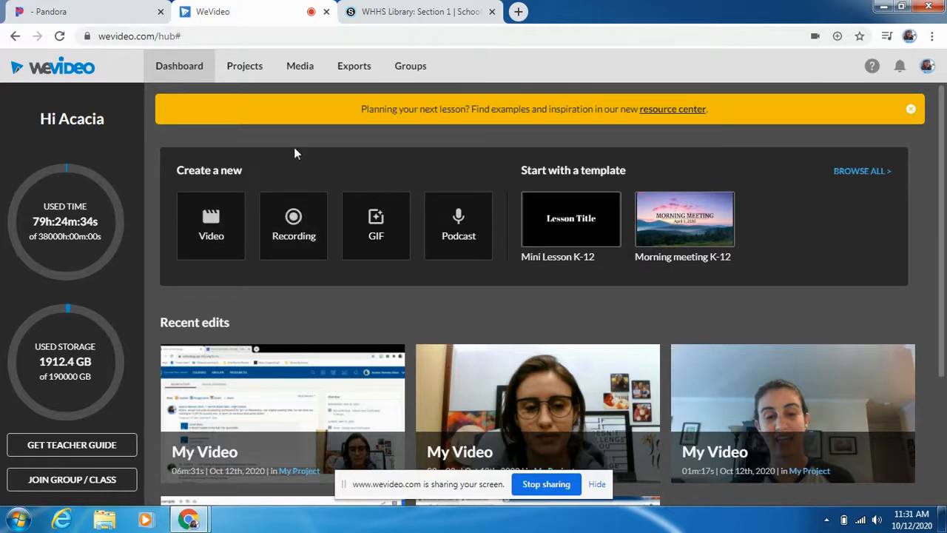
click(212, 229)
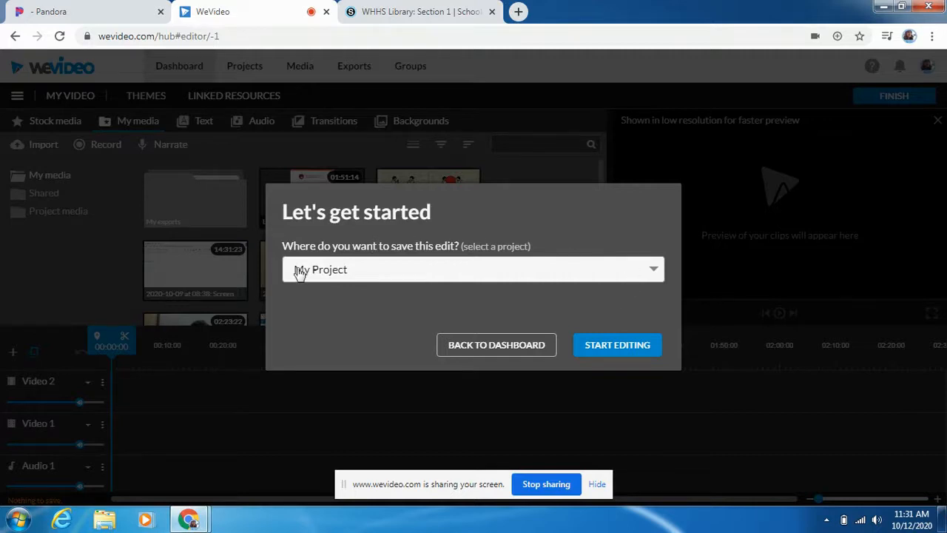
click(322, 274)
click(323, 275)
click(606, 348)
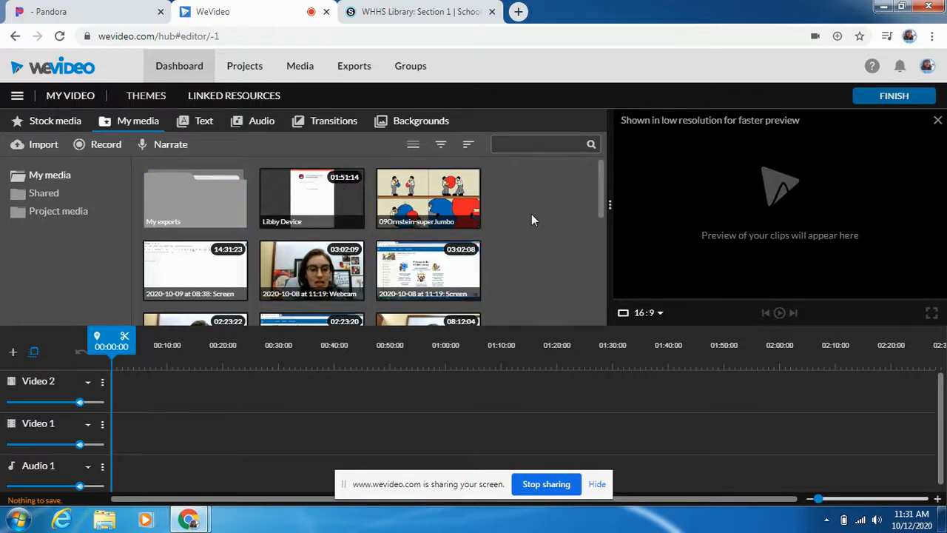
Step: Look through the media library and check the available sources for importing media
scroll(530, 214, down, 5)
scroll(530, 214, up, 5)
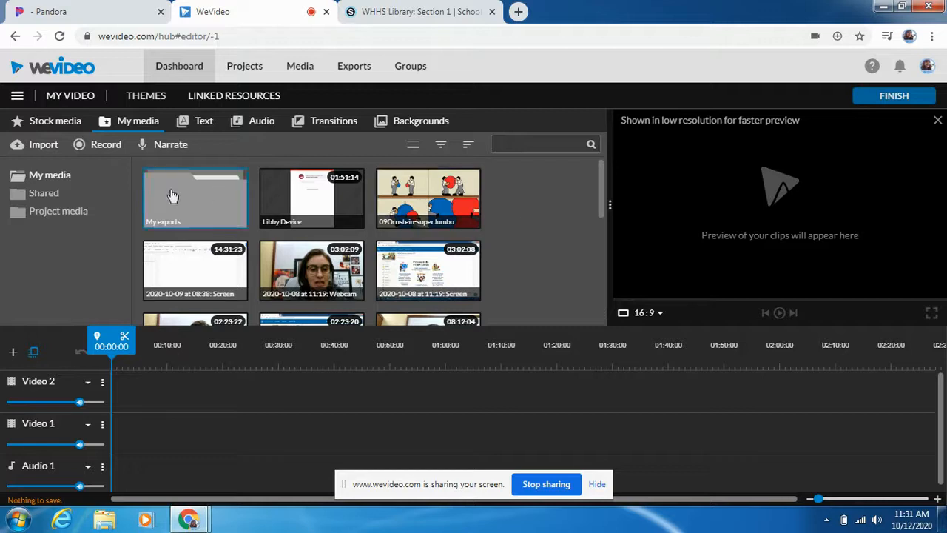
click(30, 148)
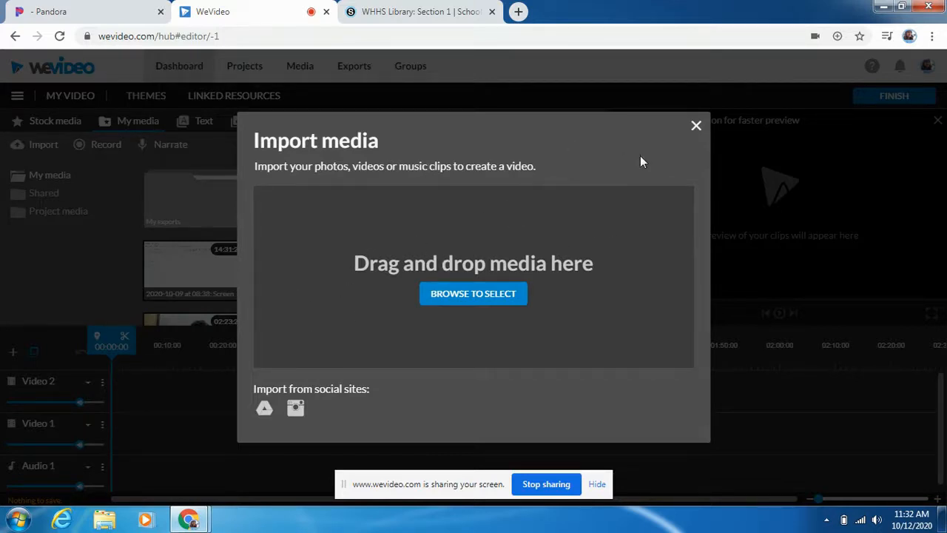
click(696, 126)
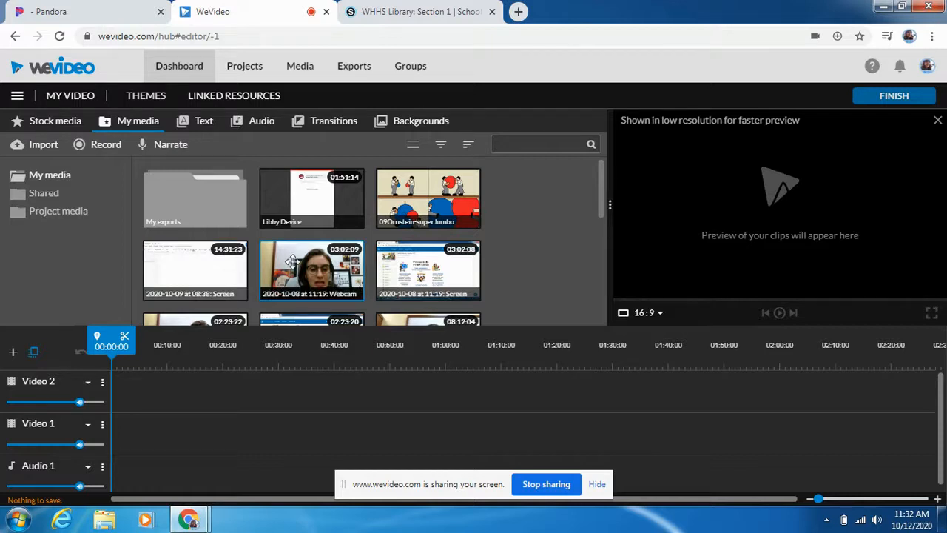
Step: Place the "2020-10-08 at 11:19: Webcam" clip at the start of Video 2 and open it in the clip editor
drag(292, 260, 120, 407)
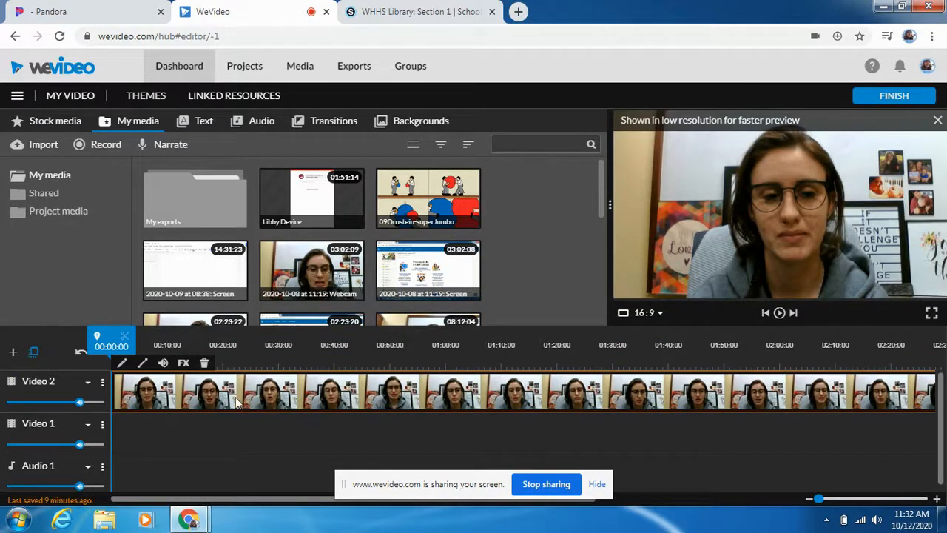
click(124, 365)
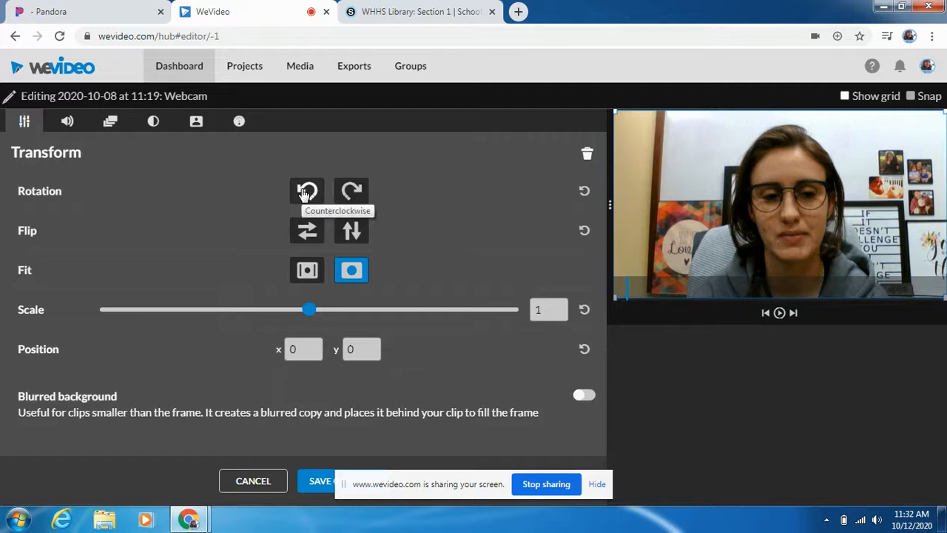
Step: Try the counterclockwise rotation and horizontal flip on the webcam clip, restoring its original orientation after each
click(307, 191)
click(354, 191)
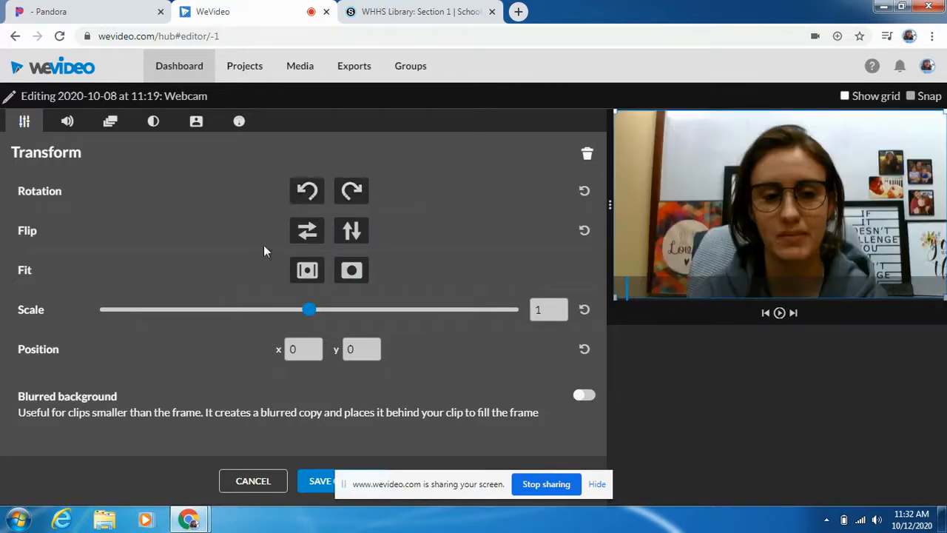
click(311, 234)
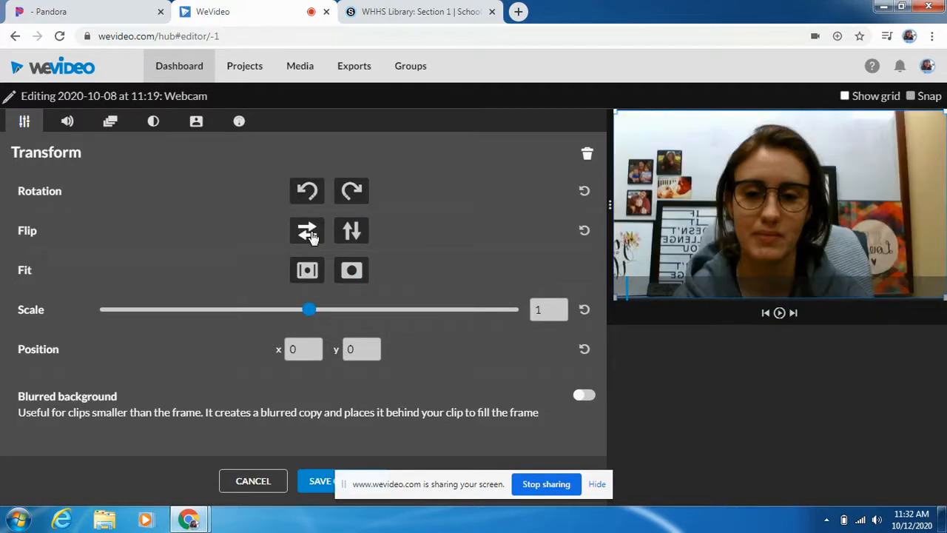
click(311, 234)
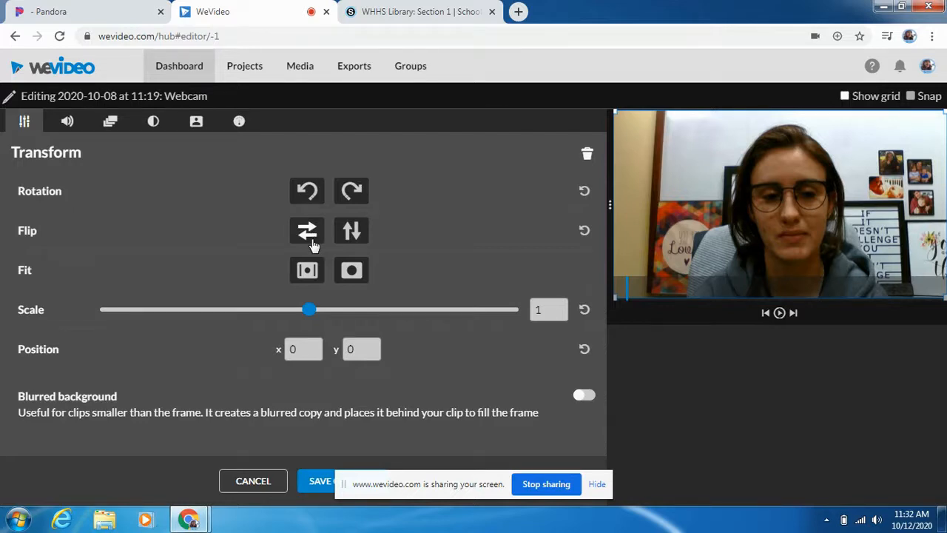
mouse_move(309, 311)
mouse_down()
mouse_move(204, 329)
mouse_move(311, 319)
mouse_up()
Step: Review the webcam clip's volume, animation, color and color keying settings, and save out of the clip editor
click(71, 126)
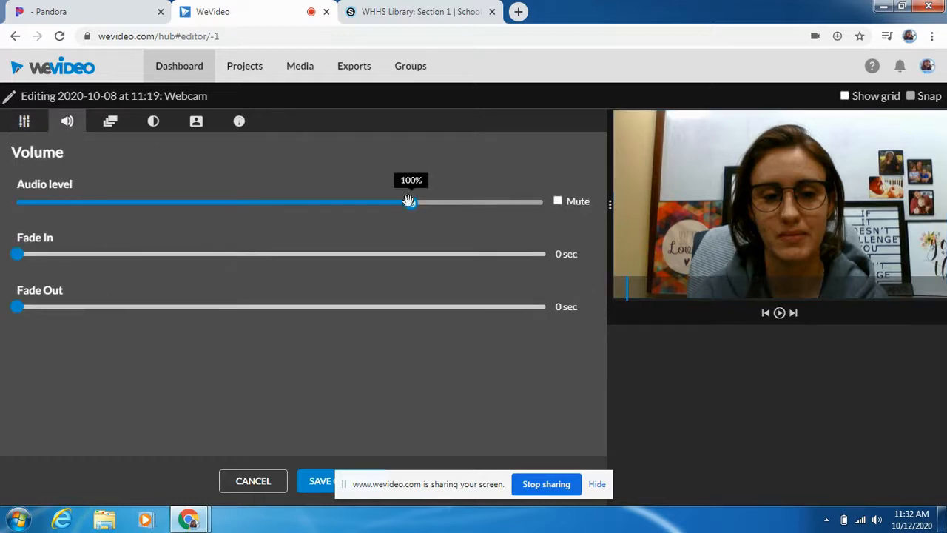
click(110, 122)
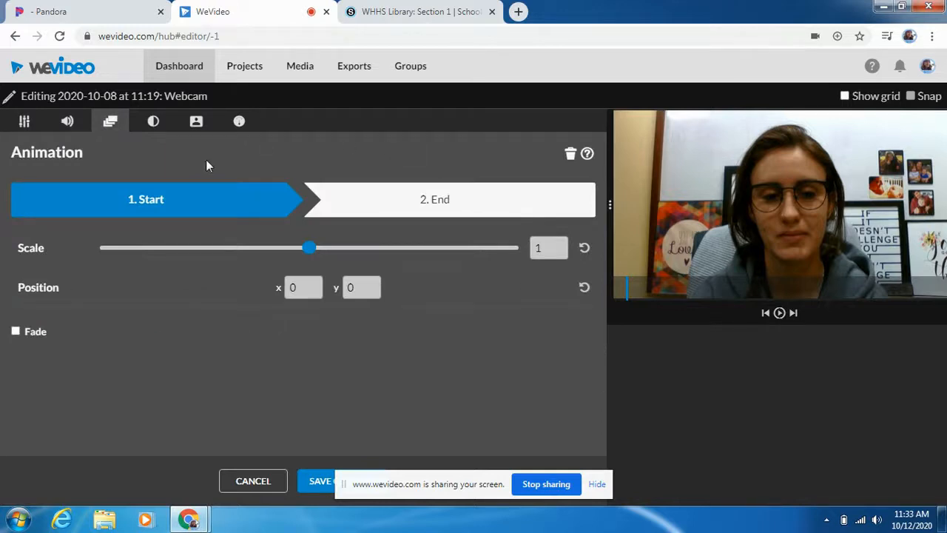
click(154, 123)
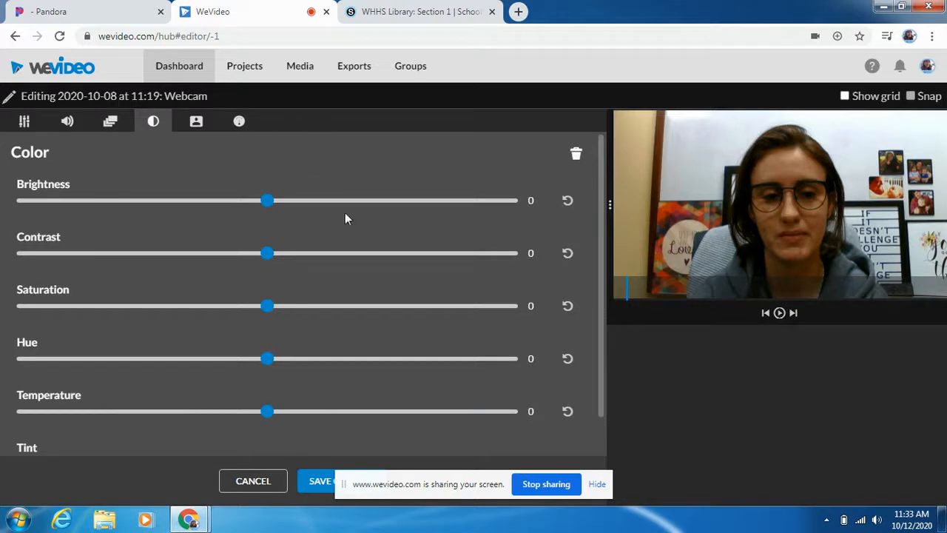
click(196, 124)
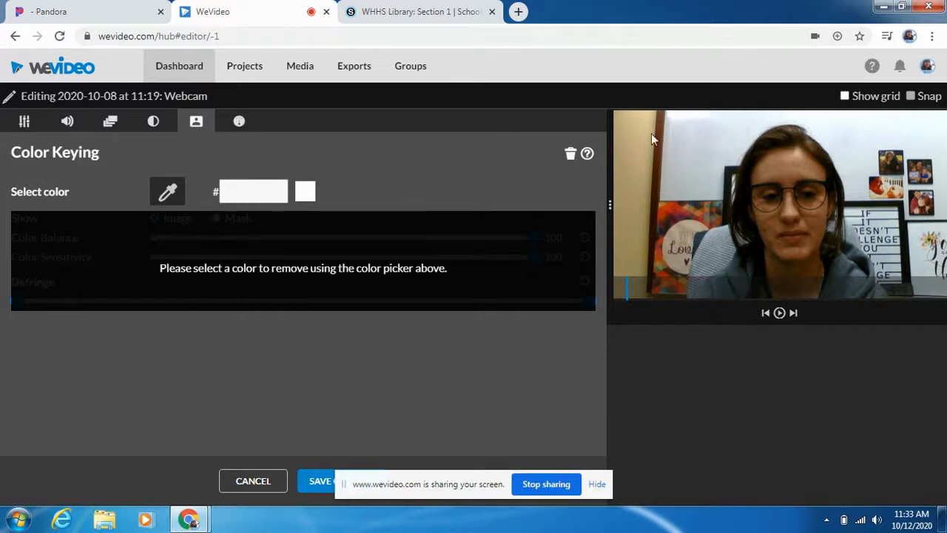
click(318, 482)
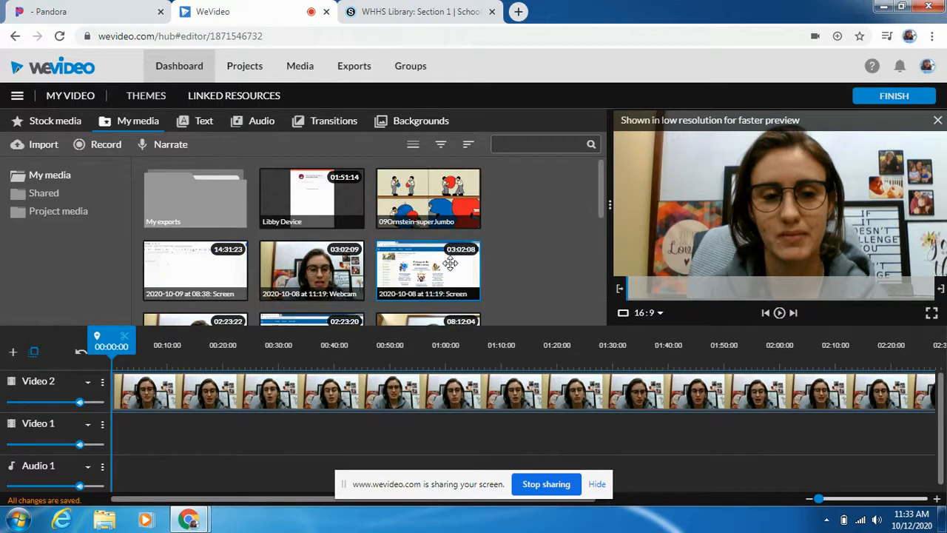
Step: Place the "2020-10-08 at 11:19: Screen" clip at the start of Video 1, beneath the webcam clip
click(407, 290)
drag(407, 311, 148, 453)
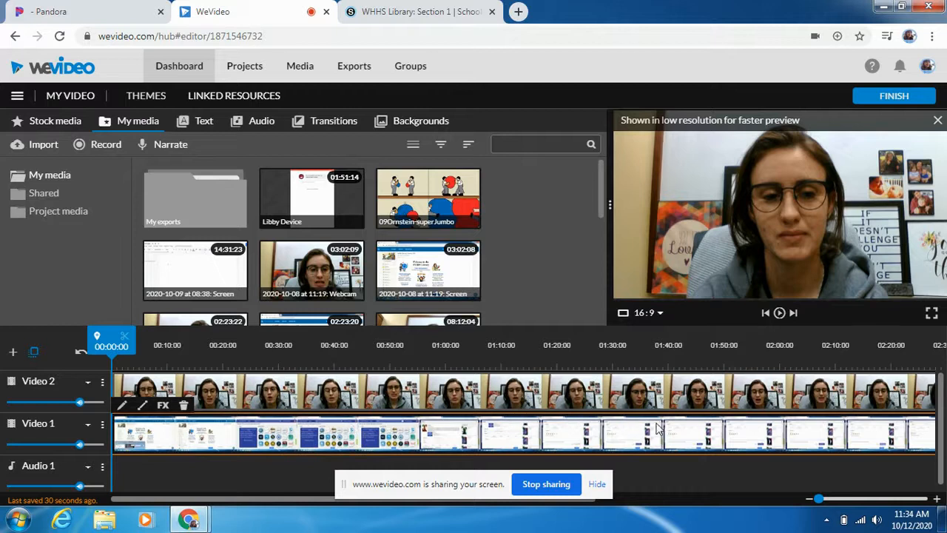
click(488, 396)
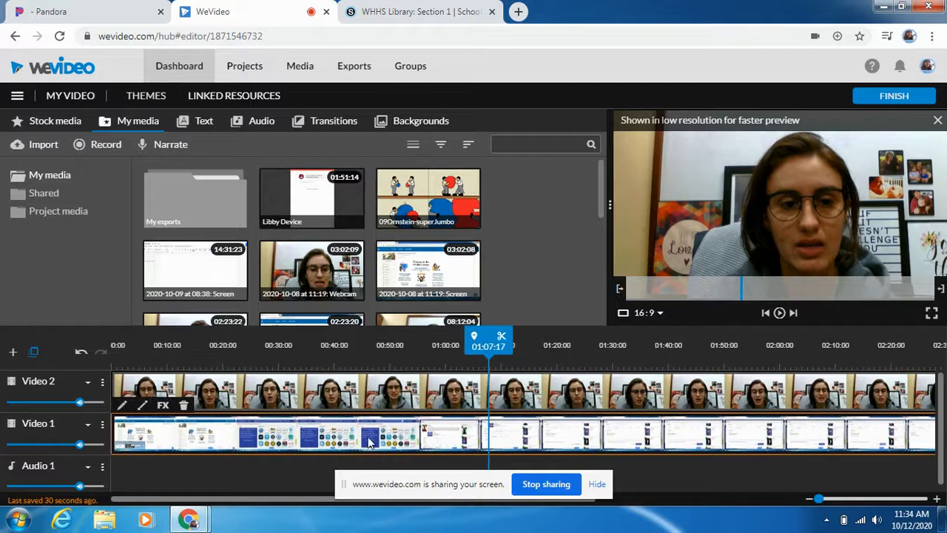
Step: Scale the webcam clip to 0.26, position it at x 51, y 694 over the screen recording, and save the changes
double_click(248, 391)
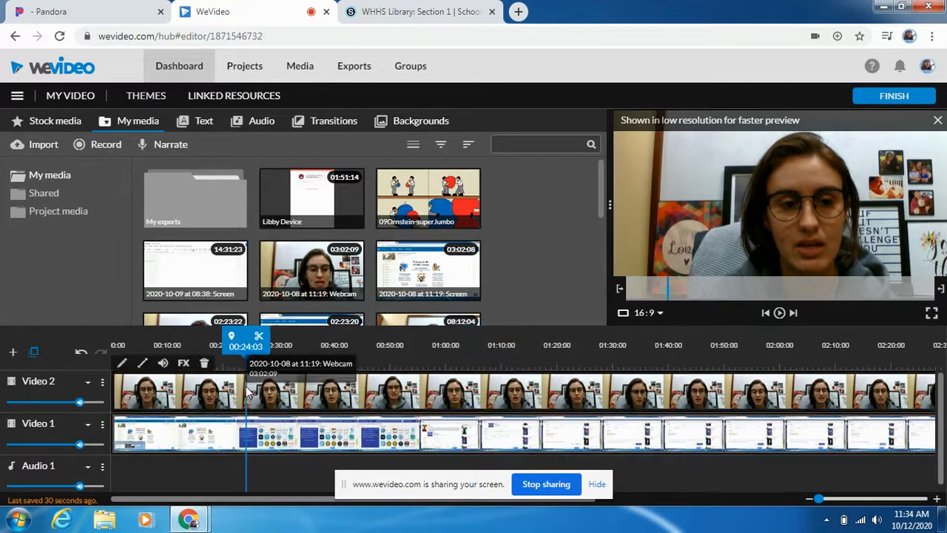
click(68, 121)
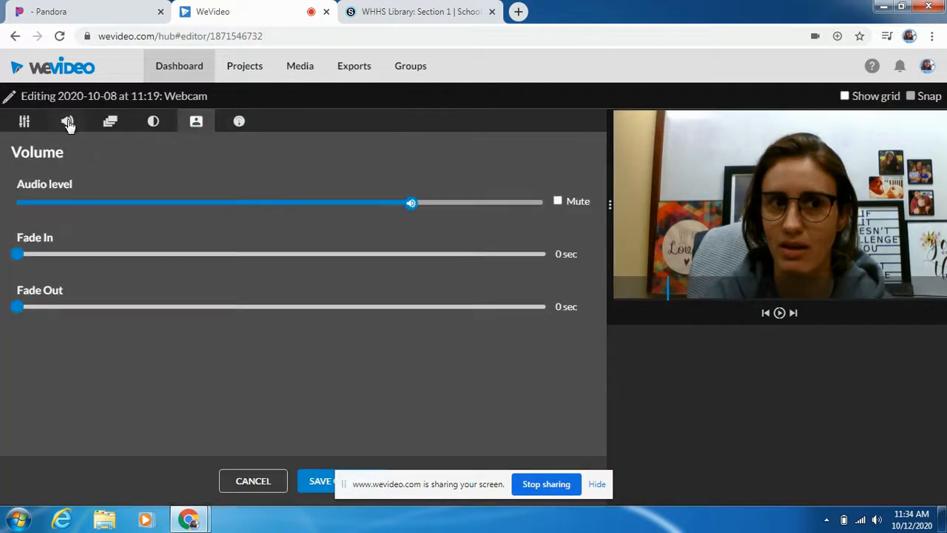
click(26, 123)
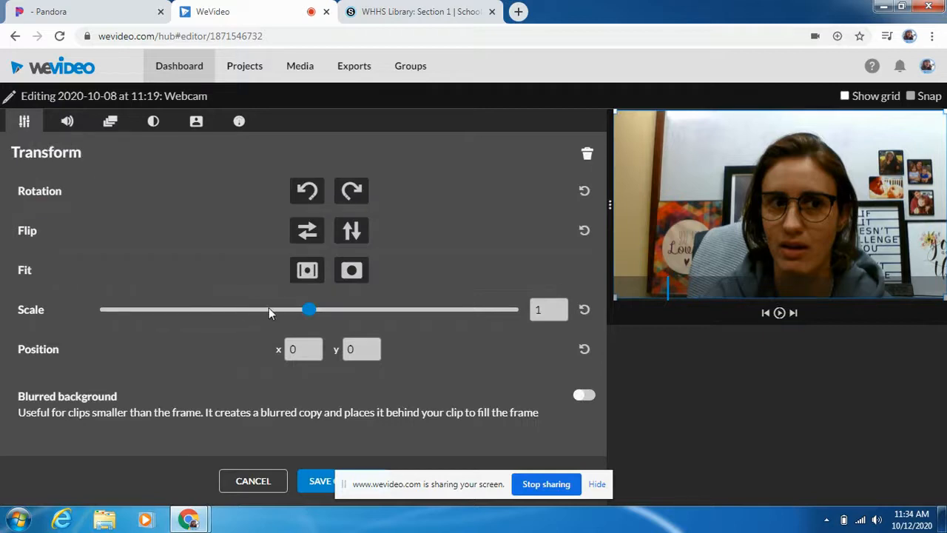
drag(309, 315, 152, 311)
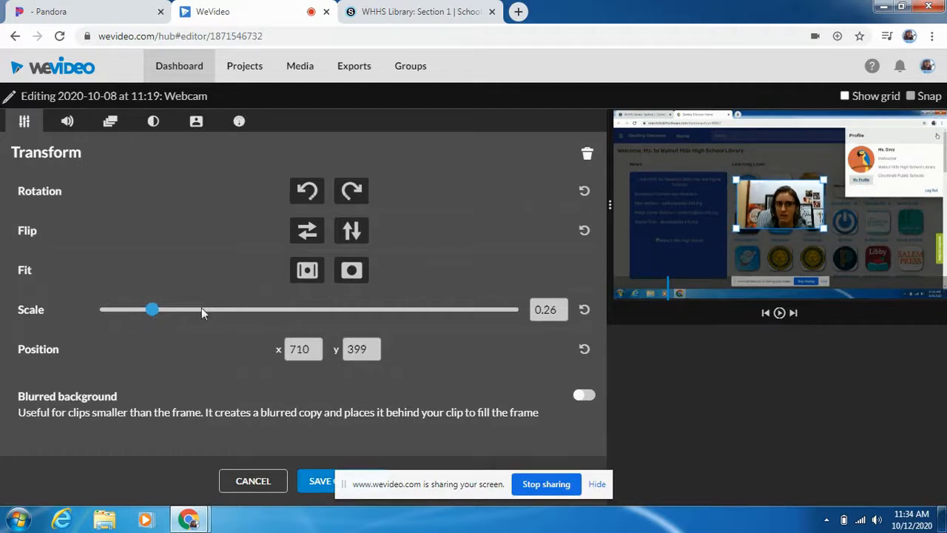
drag(752, 213, 666, 255)
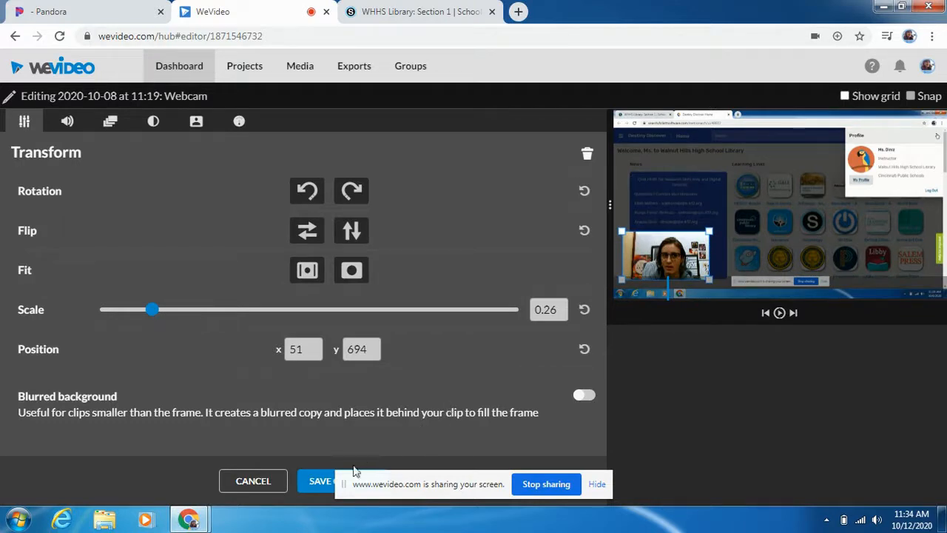
click(322, 482)
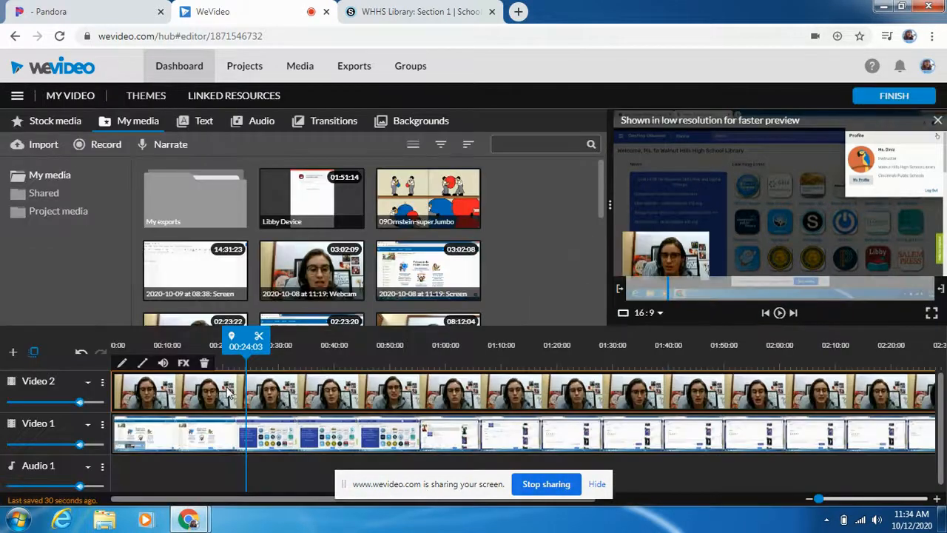
drag(245, 345, 111, 346)
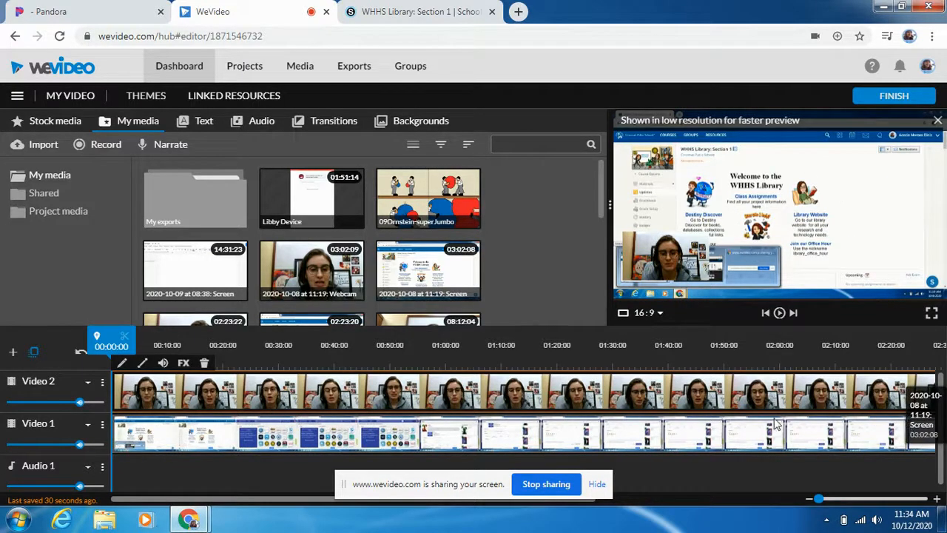
Step: Delete the screen clip from Video 1 and place it directly after the webcam clip on Video 2
click(233, 440)
click(184, 406)
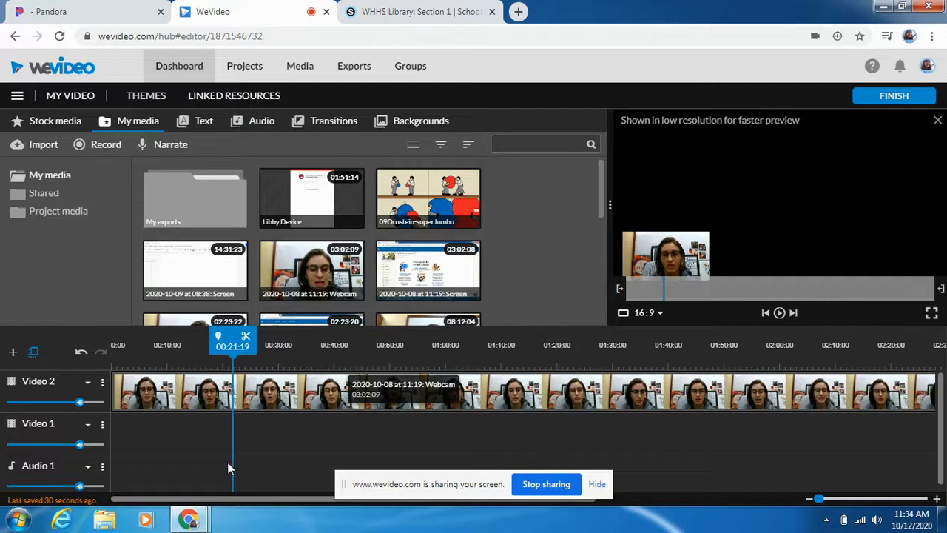
drag(230, 505, 433, 505)
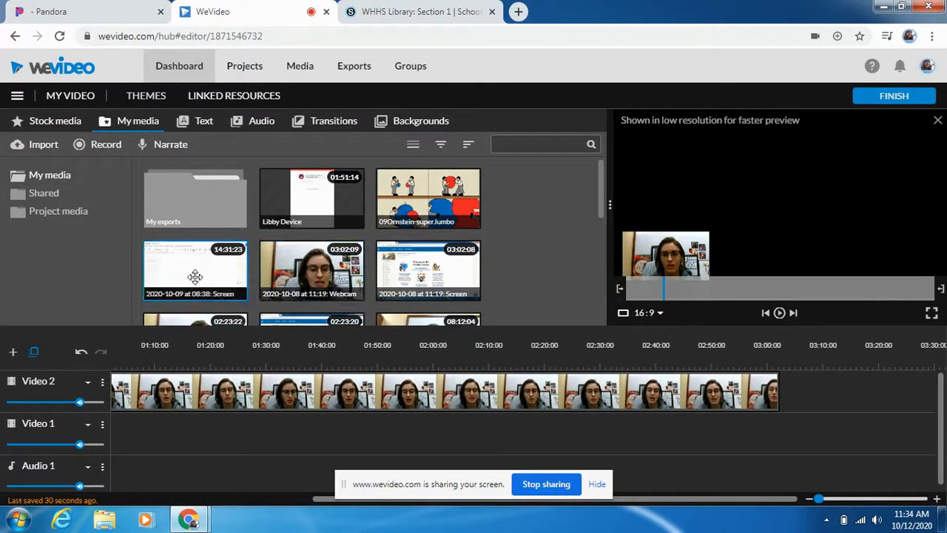
drag(457, 276, 799, 387)
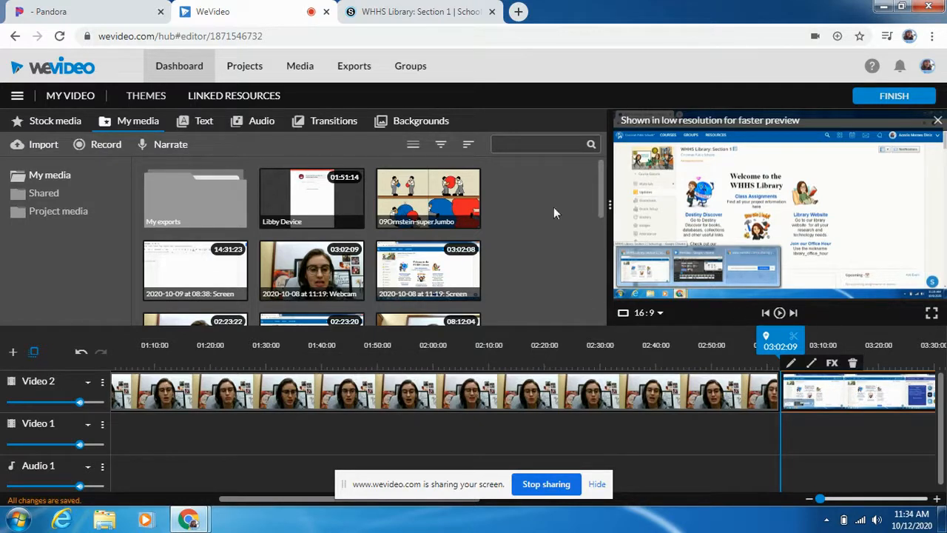
Step: Browse the standard transitions and preview Cross fade and Cross Zoom
click(319, 129)
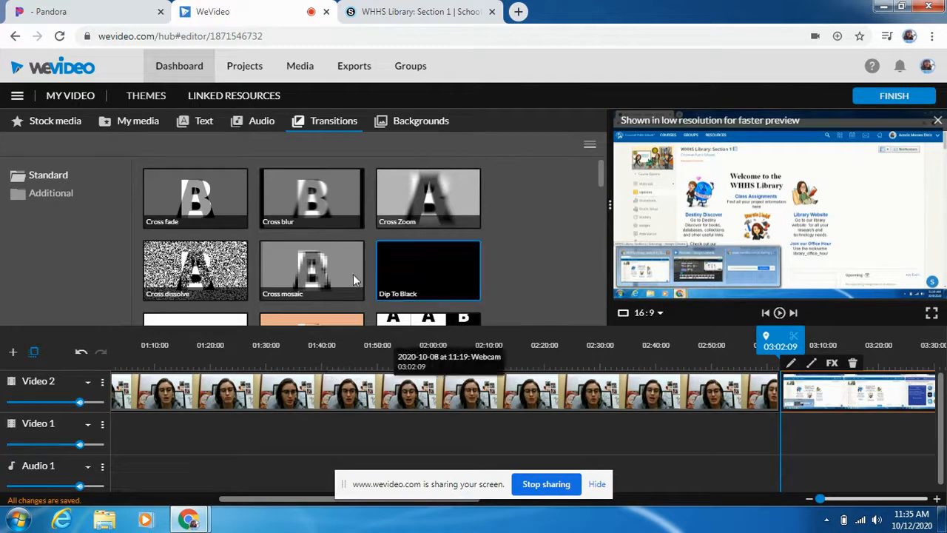
click(200, 194)
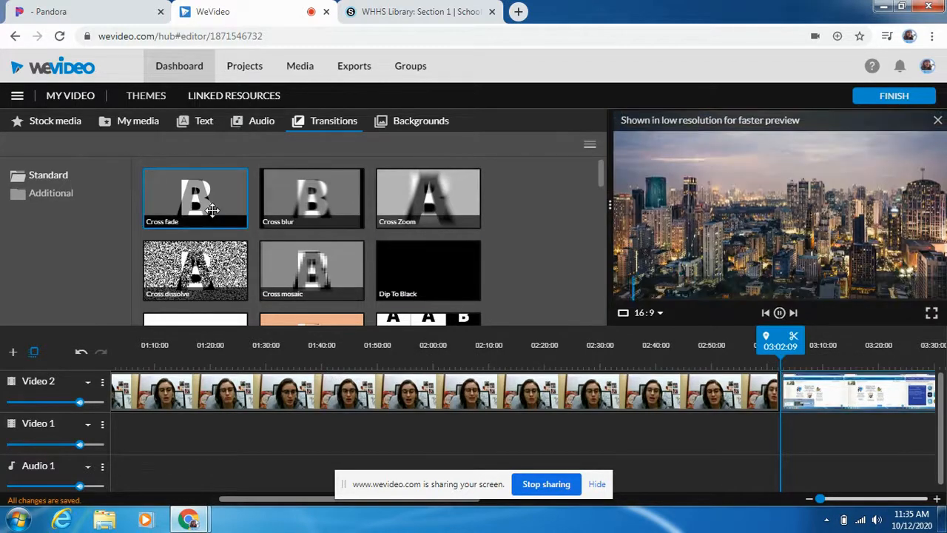
click(419, 189)
scroll(280, 213, down, 10)
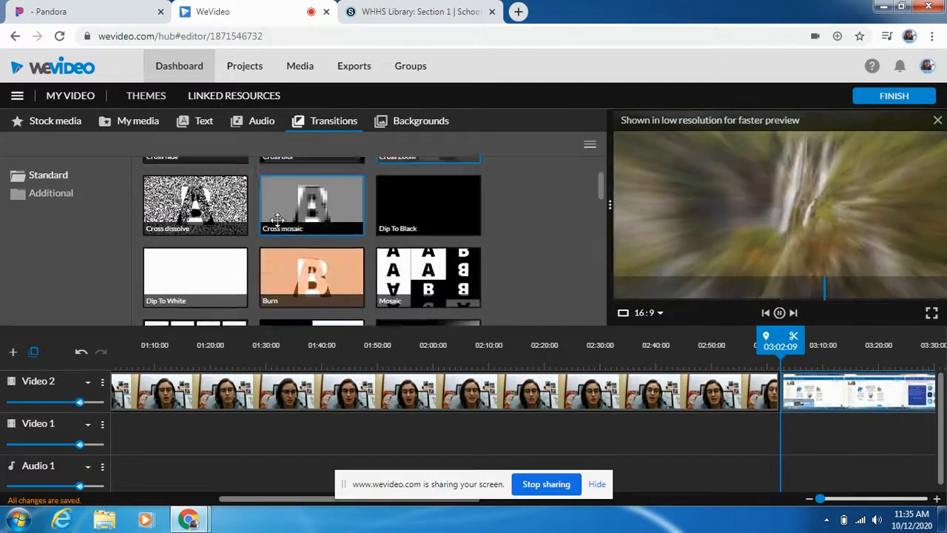
scroll(276, 224, up, 10)
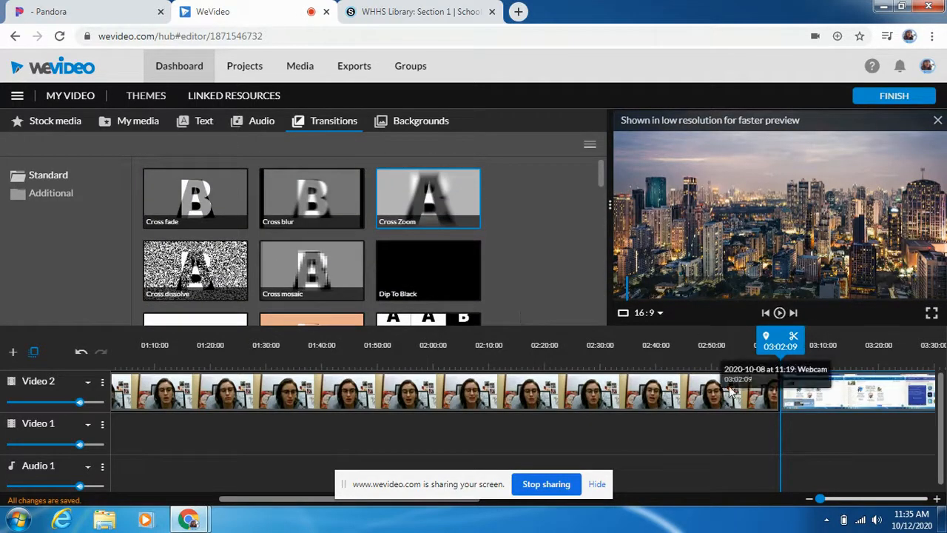
Step: Delete the screen and webcam clips from Video 2, and place the "2020-10-08 at 11:19: Webcam" clip at the start of Video 1
click(810, 390)
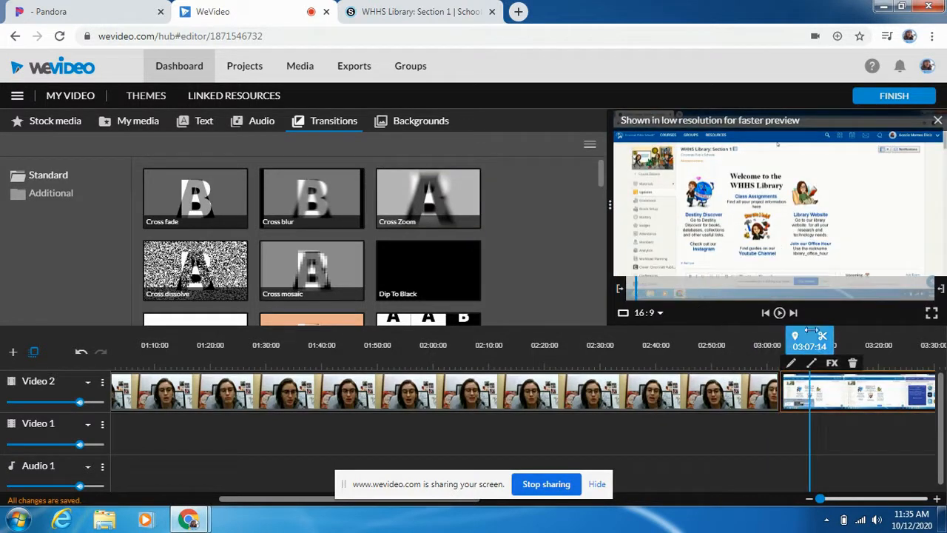
click(855, 363)
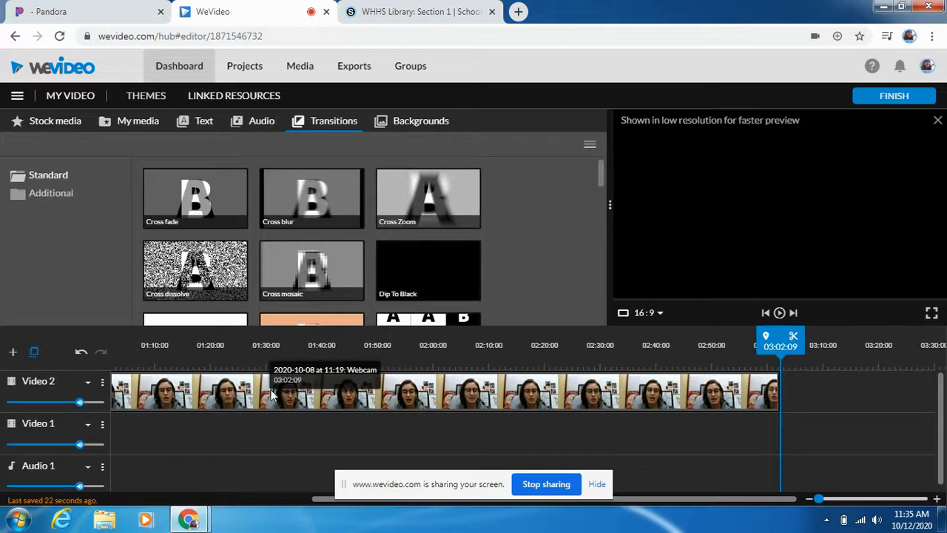
click(270, 397)
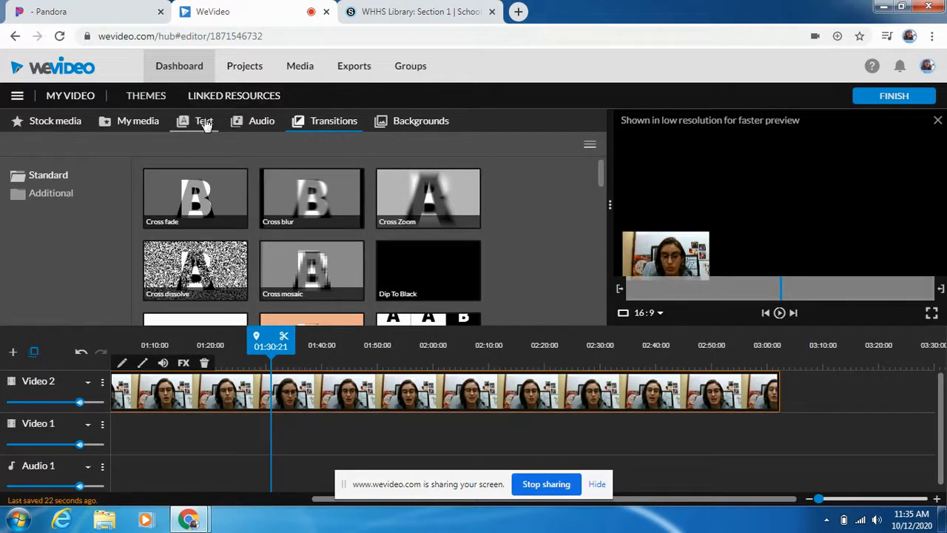
click(204, 362)
click(107, 123)
drag(305, 289, 135, 431)
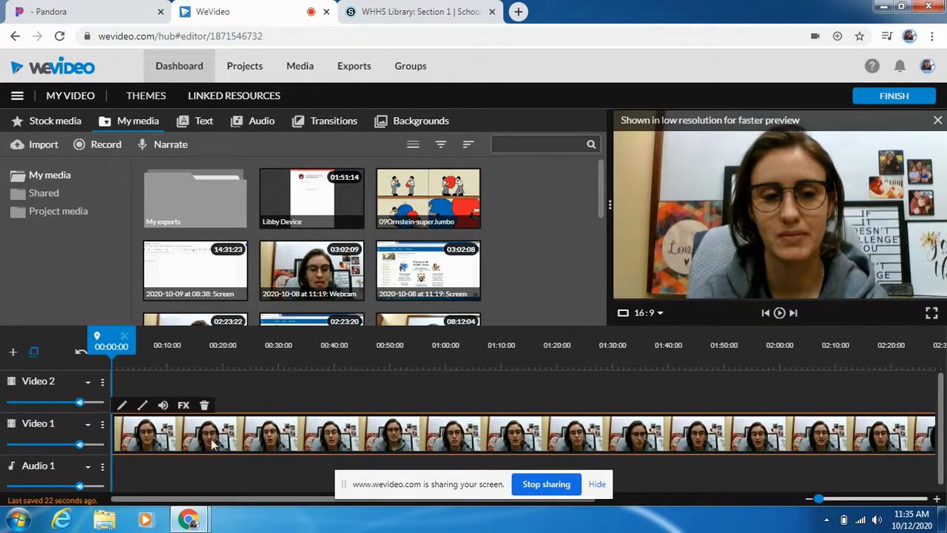
Step: Preview the Whisper - Title, Trailer - Slasher and Elastic snap motion text titles
click(202, 127)
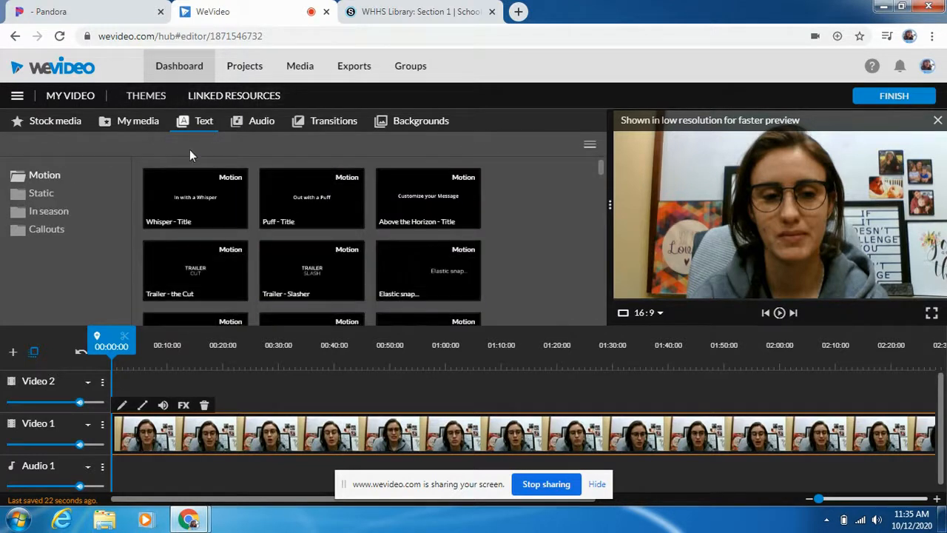
click(196, 204)
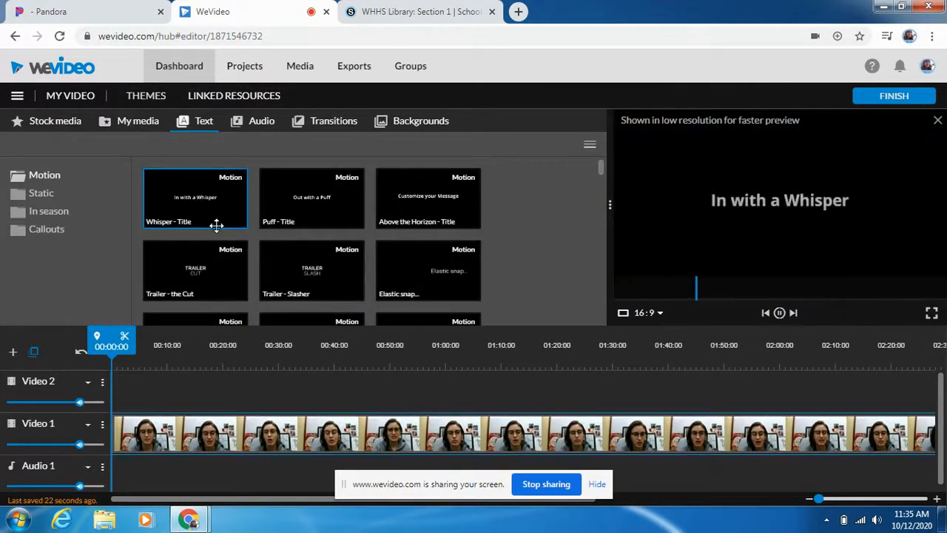
click(307, 275)
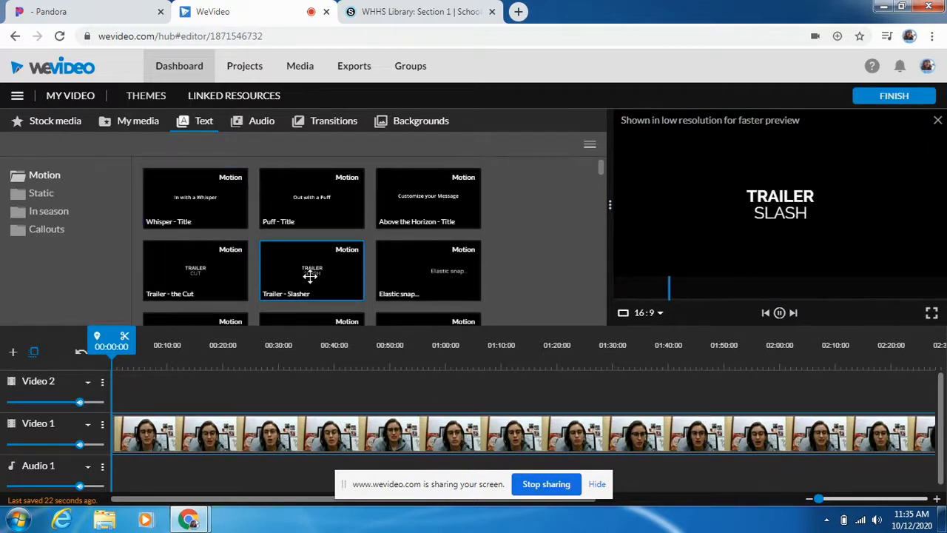
click(433, 271)
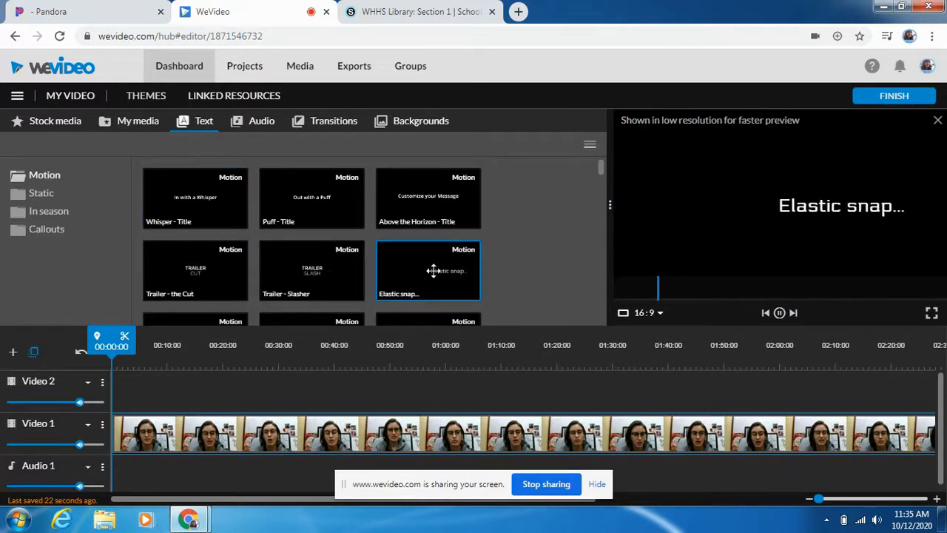
Step: Place the static Lower third title on Video 2 at about 9 seconds and extend it to about 1:44 above the webcam clip
click(42, 195)
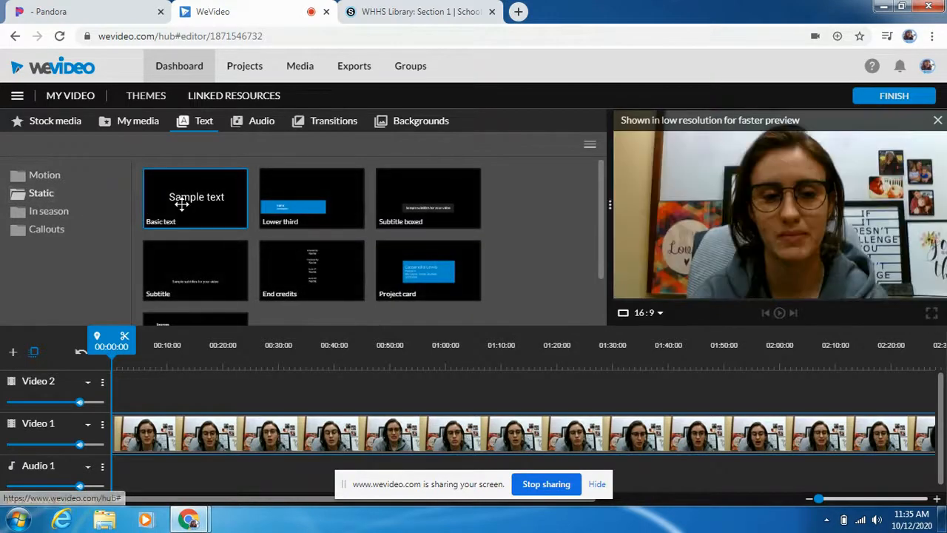
click(331, 200)
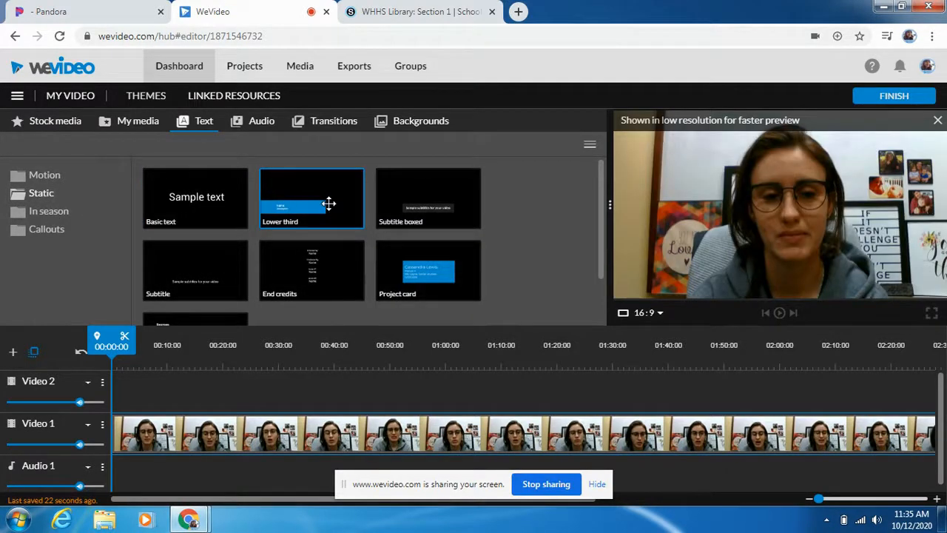
drag(315, 203, 183, 386)
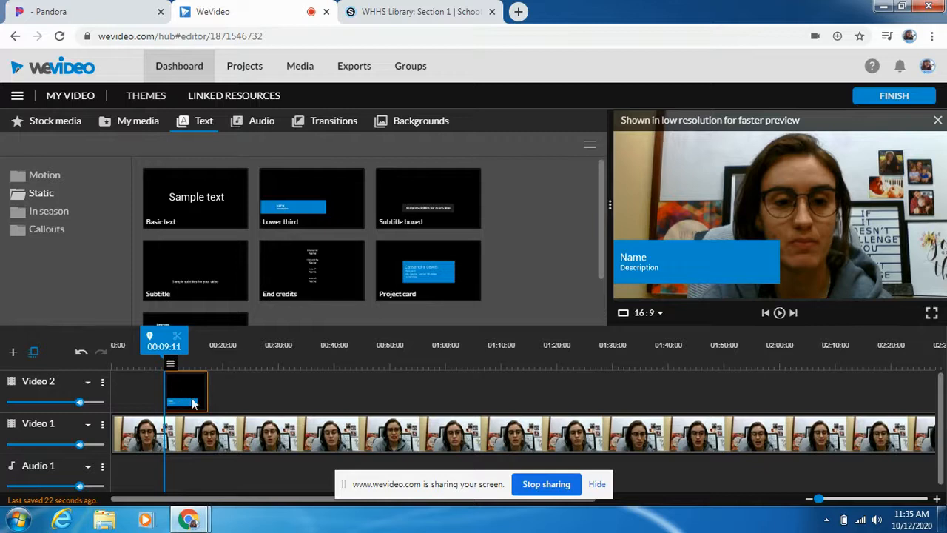
drag(165, 335, 143, 342)
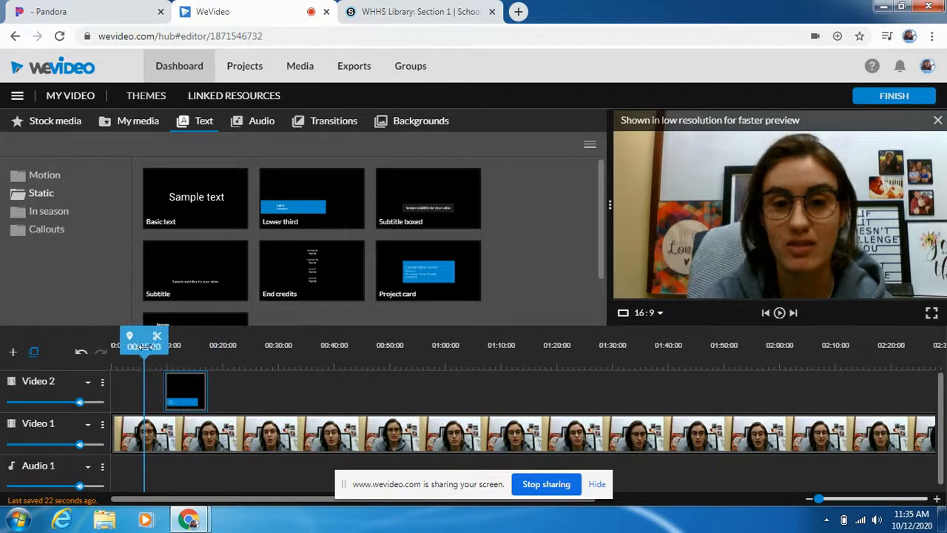
drag(206, 390, 697, 390)
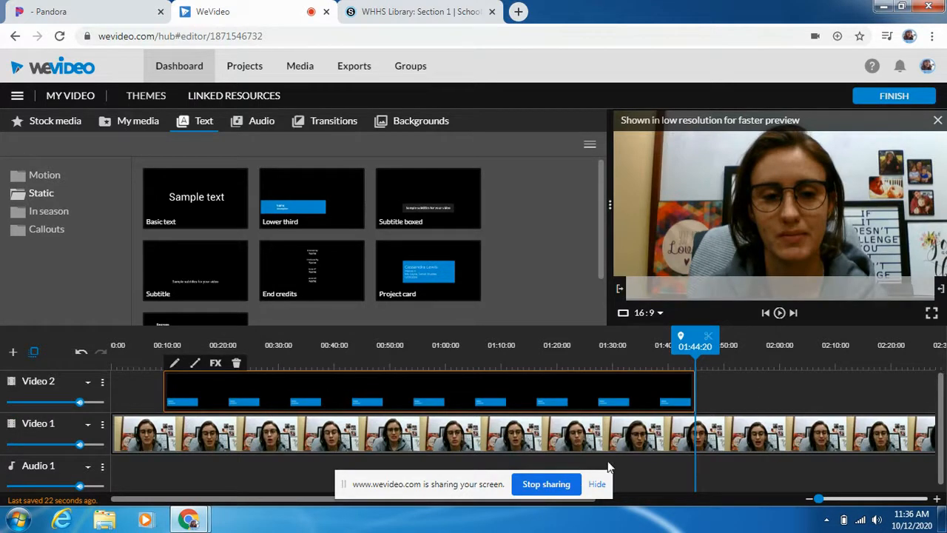
Step: Review the Lower third title's text properties, and delete the title from Video 2
click(175, 363)
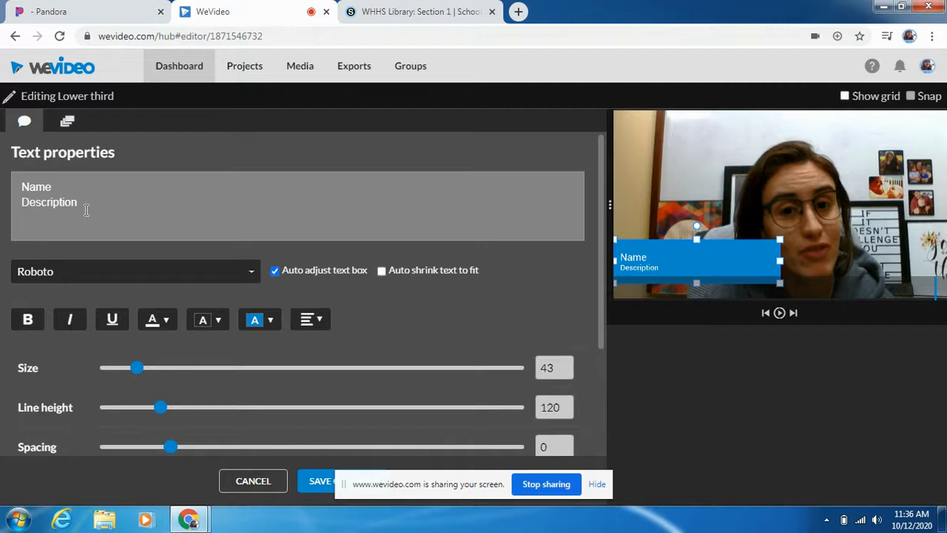
drag(86, 210, 11, 189)
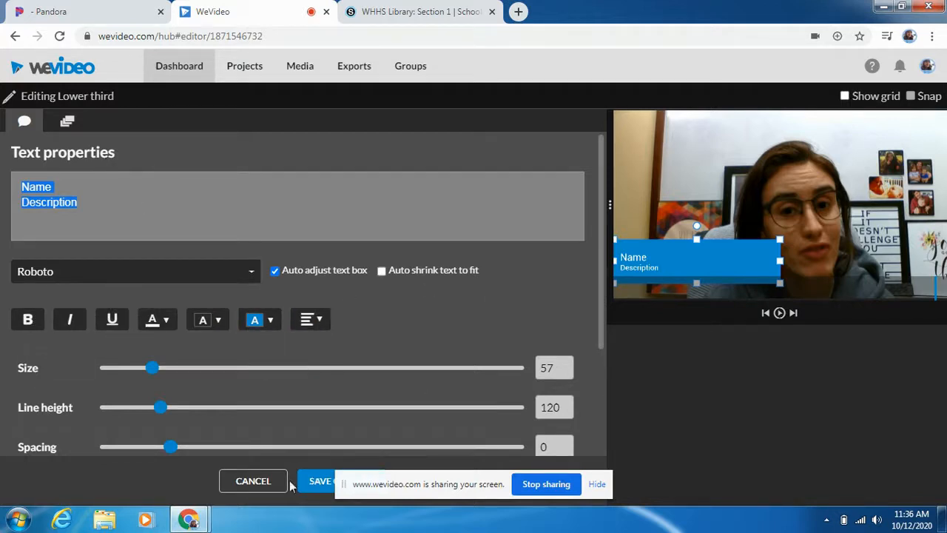
click(314, 488)
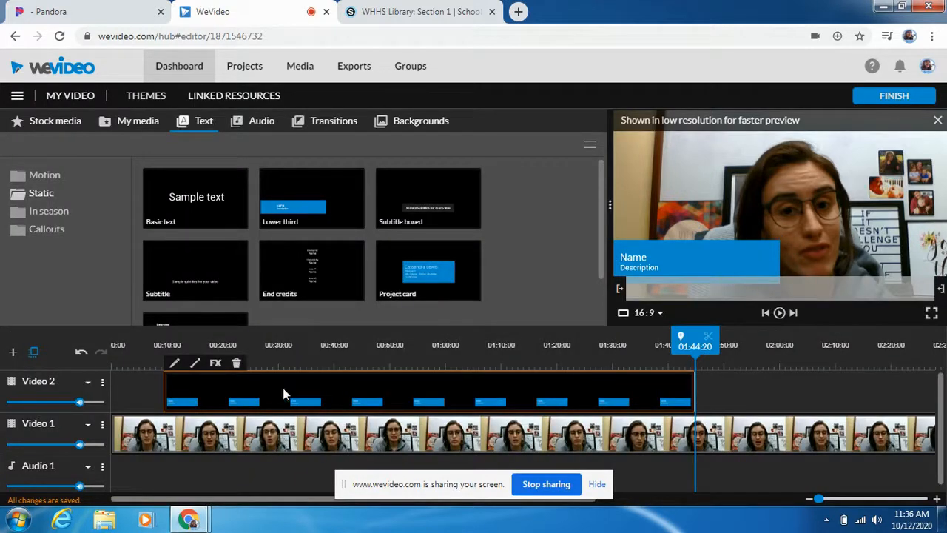
click(236, 363)
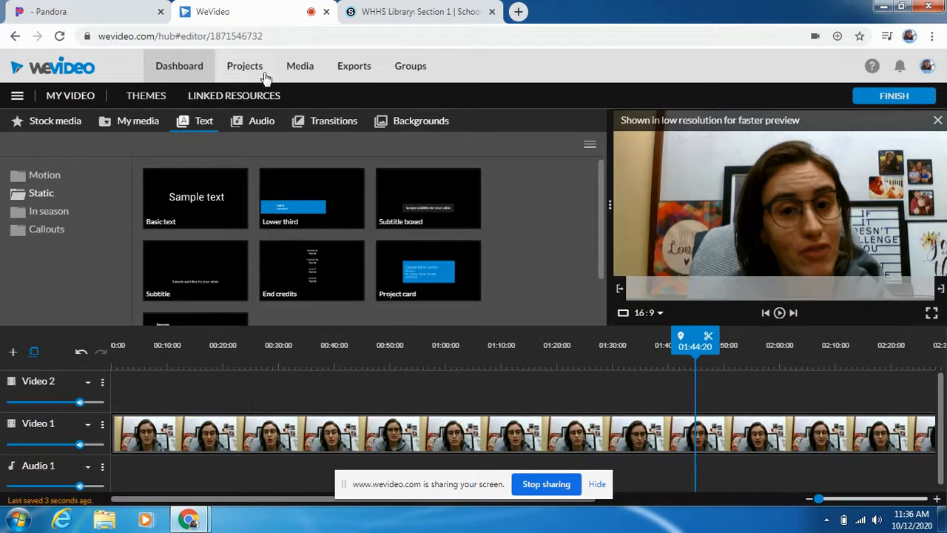
Step: Place the free music track "Hard Day - BaltaZzar" at the start of Audio 1, and delete it again
click(259, 121)
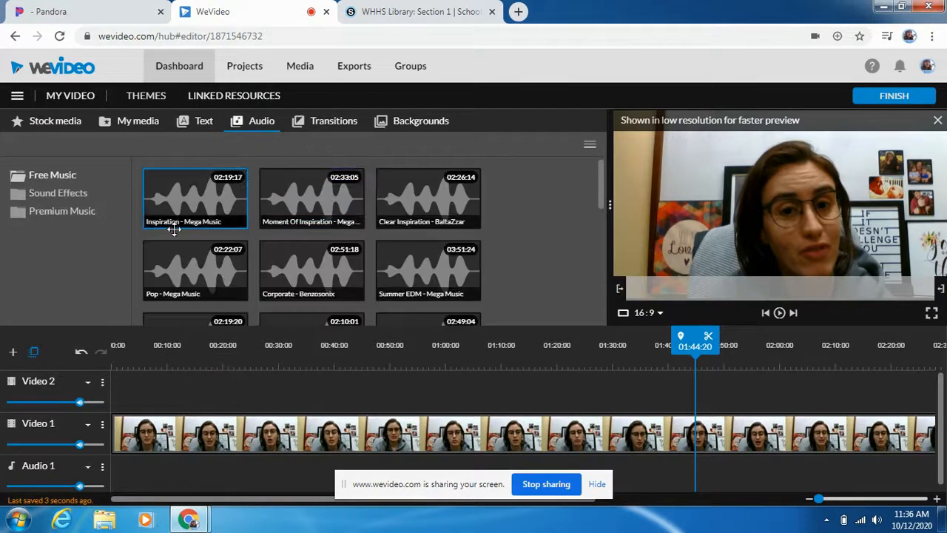
scroll(138, 293, down, 1)
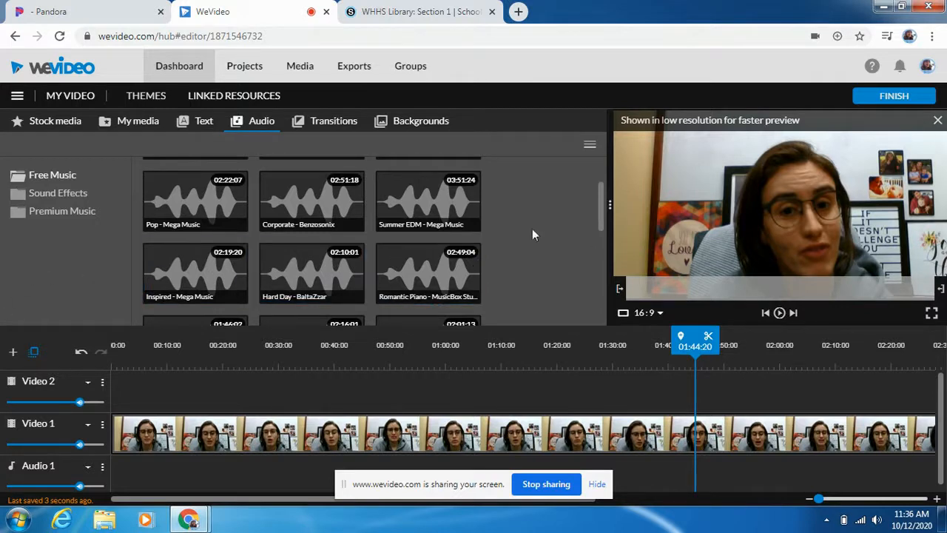
drag(281, 276, 130, 472)
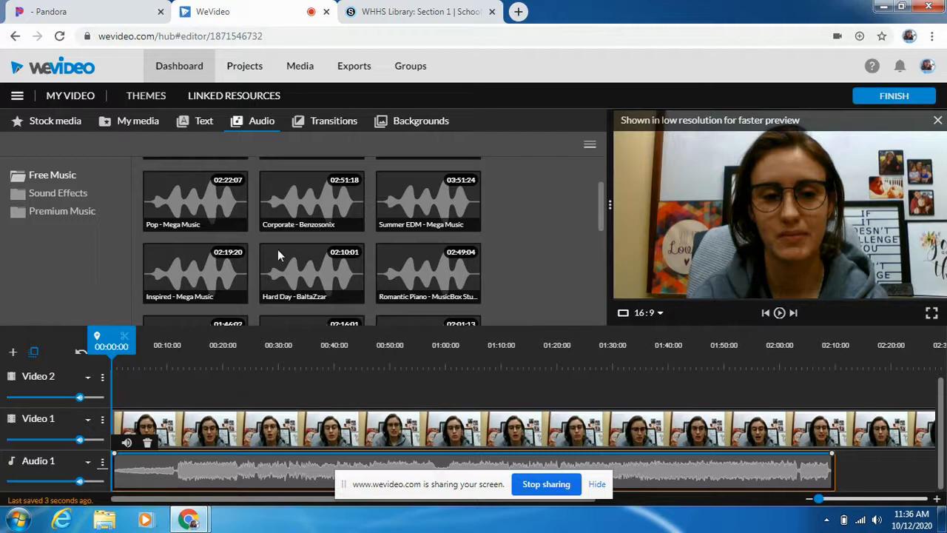
click(241, 468)
click(149, 442)
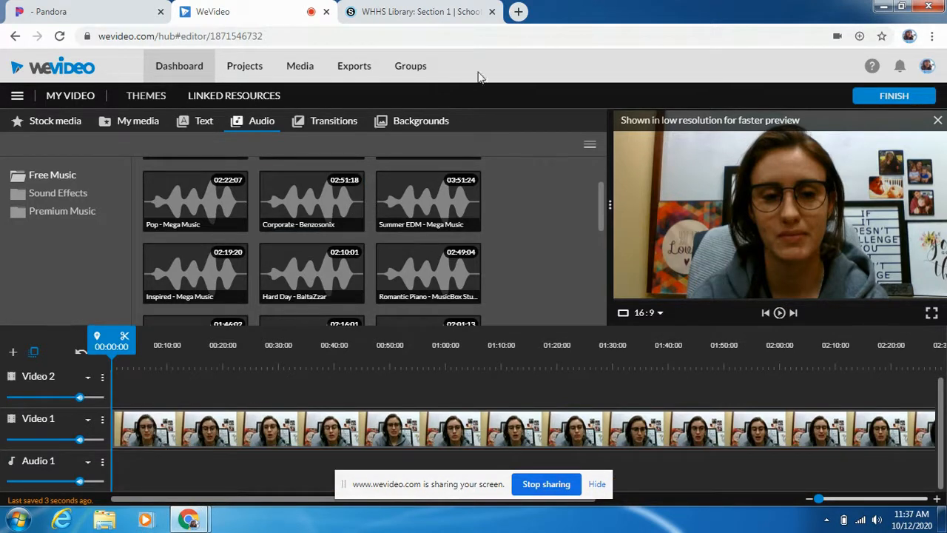
Step: Apply the Invert Colors effect to the webcam clip on Video 1, for this clip only
click(333, 121)
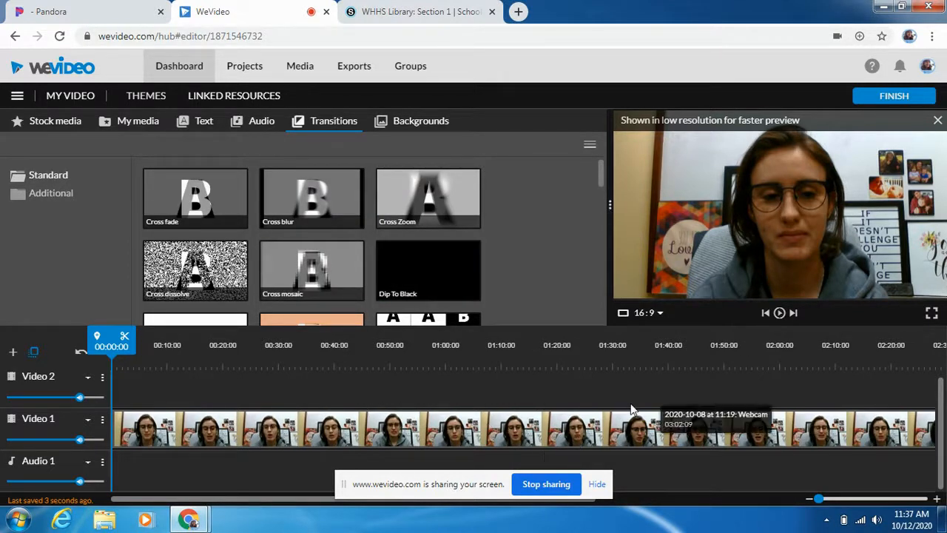
click(171, 439)
click(171, 439)
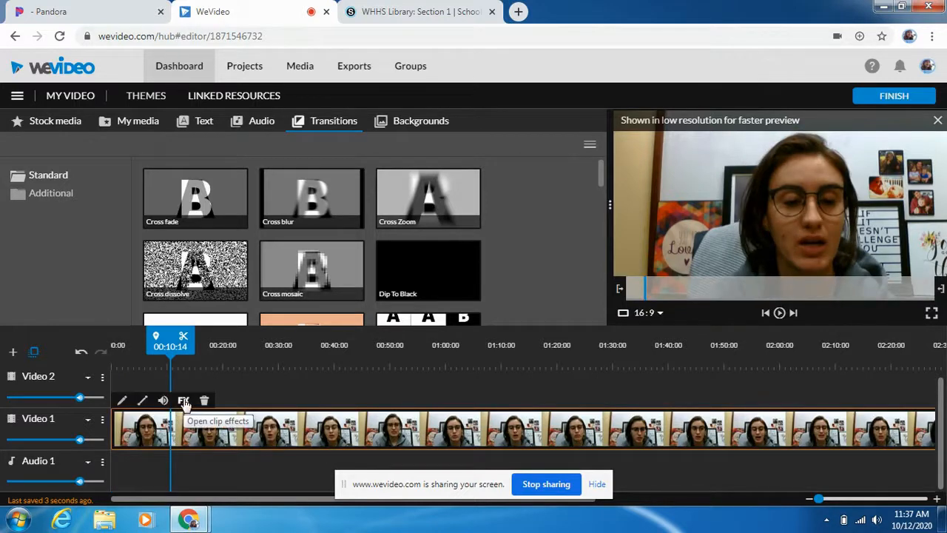
click(184, 400)
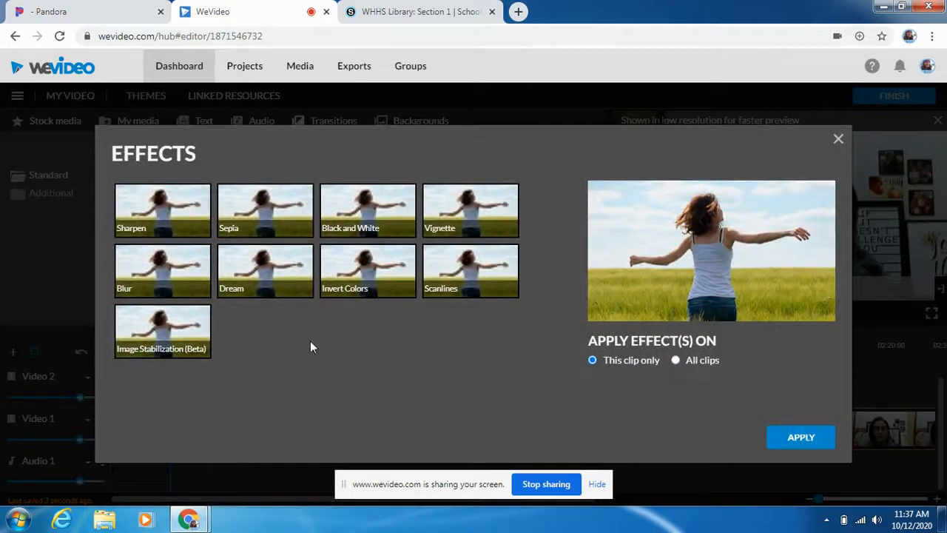
click(194, 212)
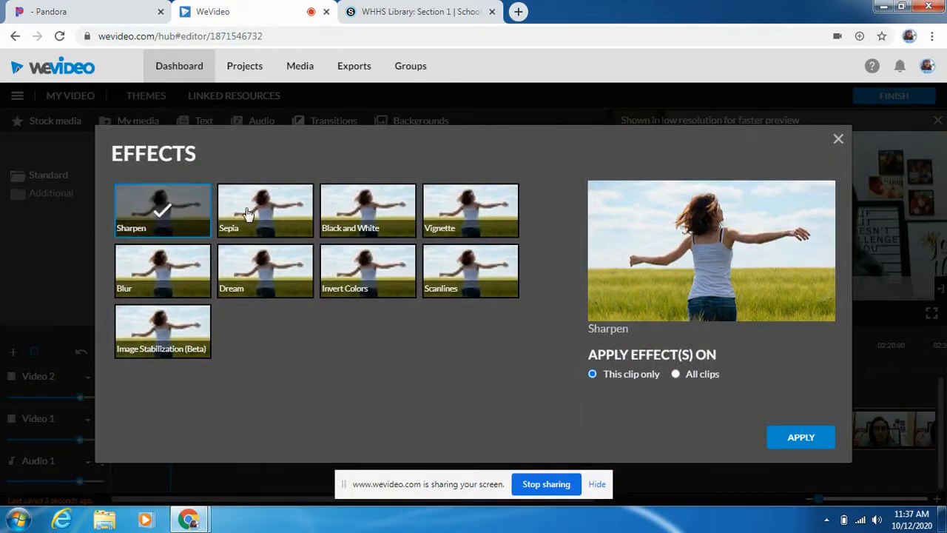
click(262, 213)
click(268, 213)
click(200, 226)
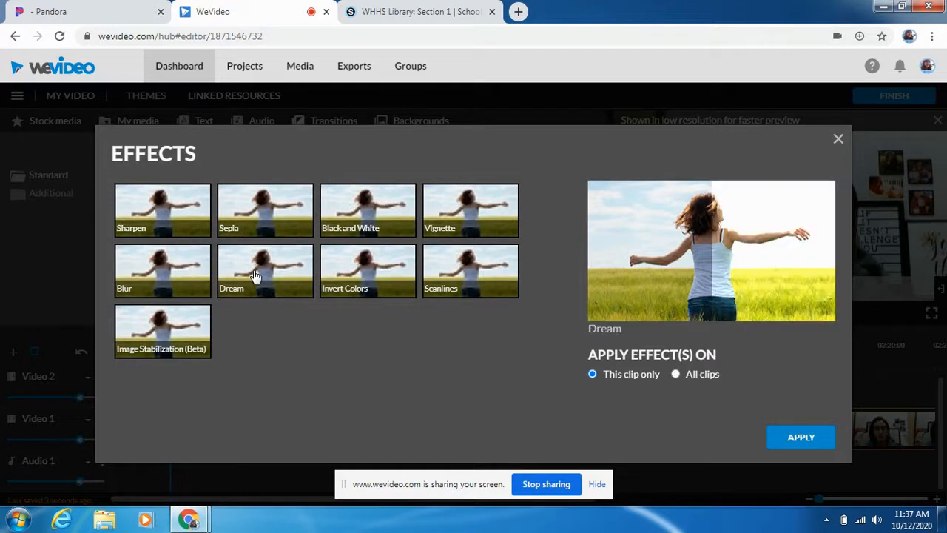
click(380, 283)
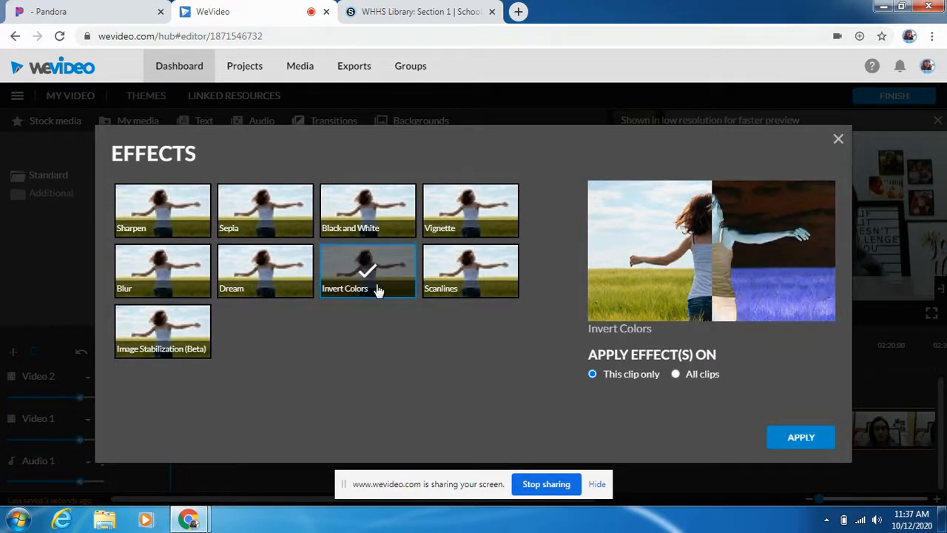
click(799, 438)
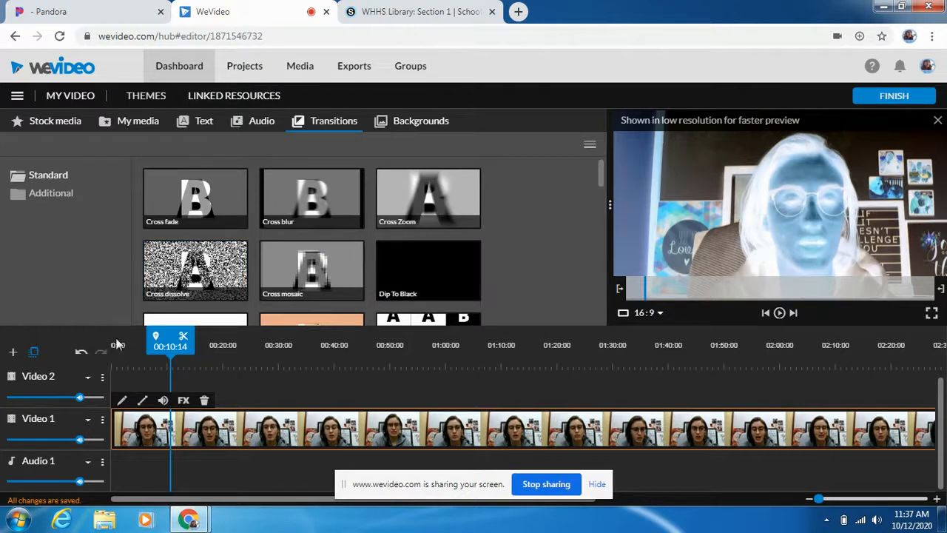
Step: Browse the recordings and videos stored in the My media library
click(136, 123)
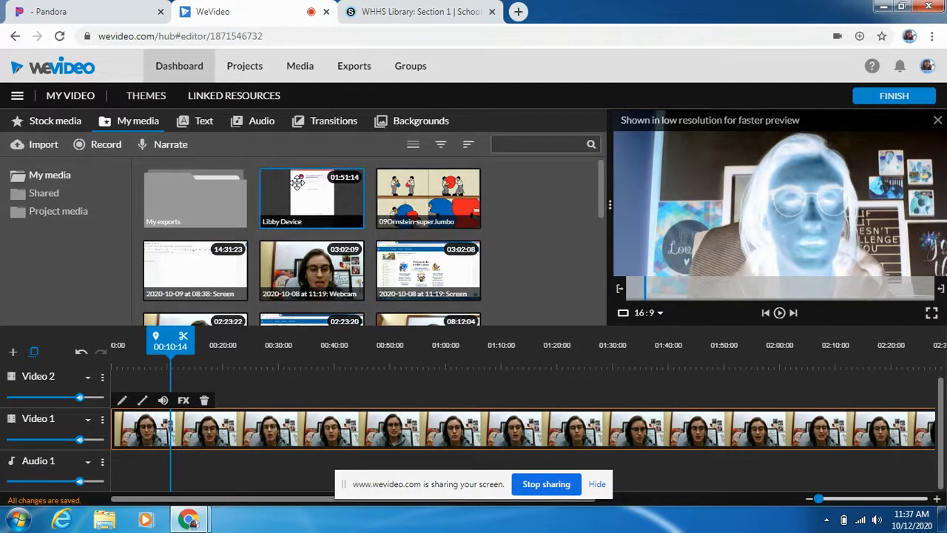
scroll(424, 212, down, 5)
scroll(424, 213, down, 2)
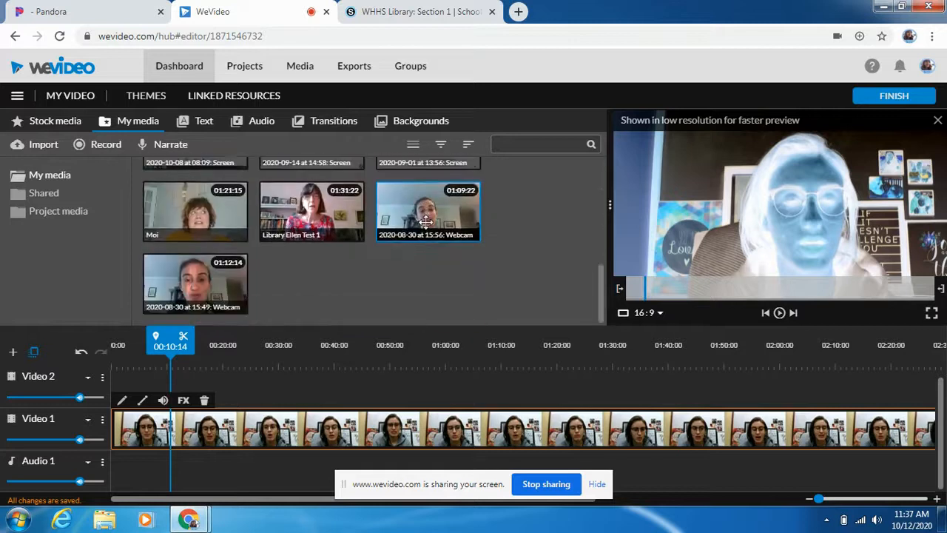
scroll(424, 212, up, 8)
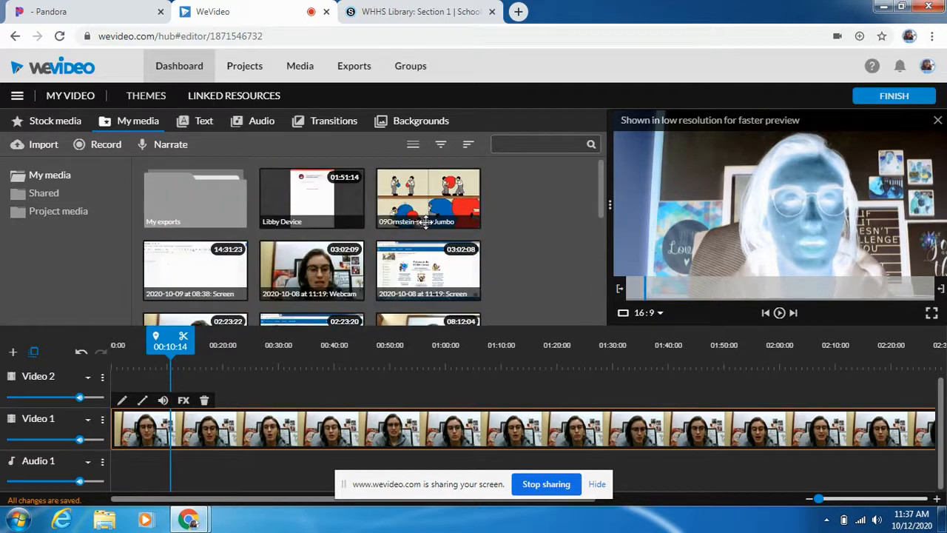
Step: Create a new recording from the dashboard, and dismiss the notice about the recording already in progress
click(178, 68)
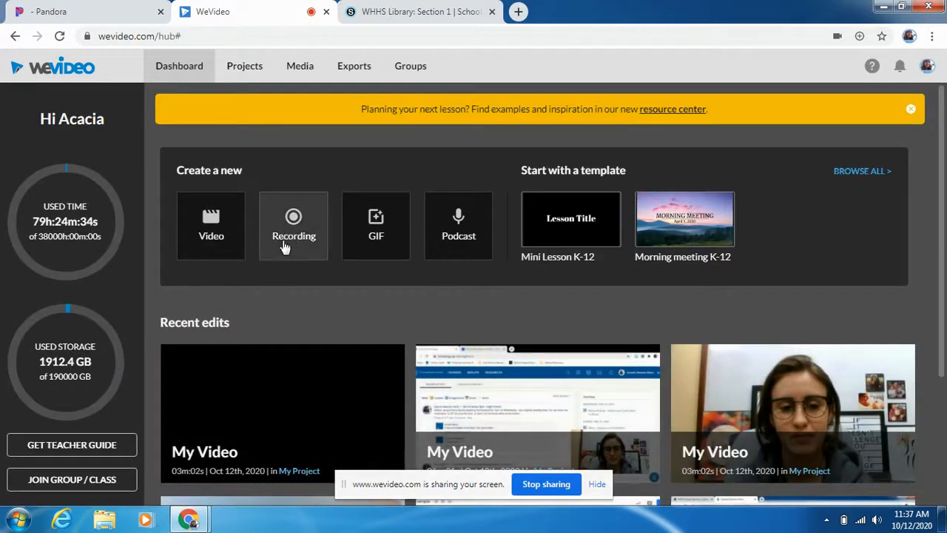
click(293, 216)
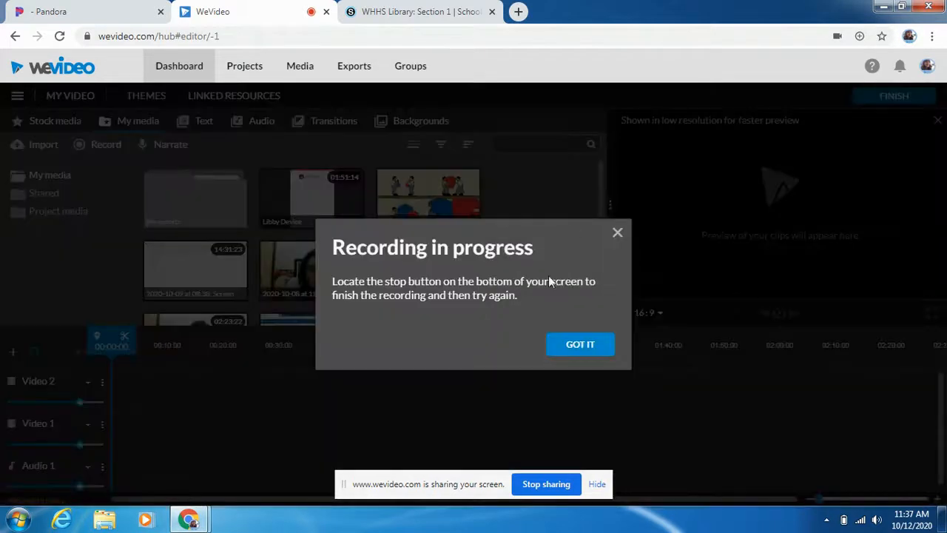
click(617, 234)
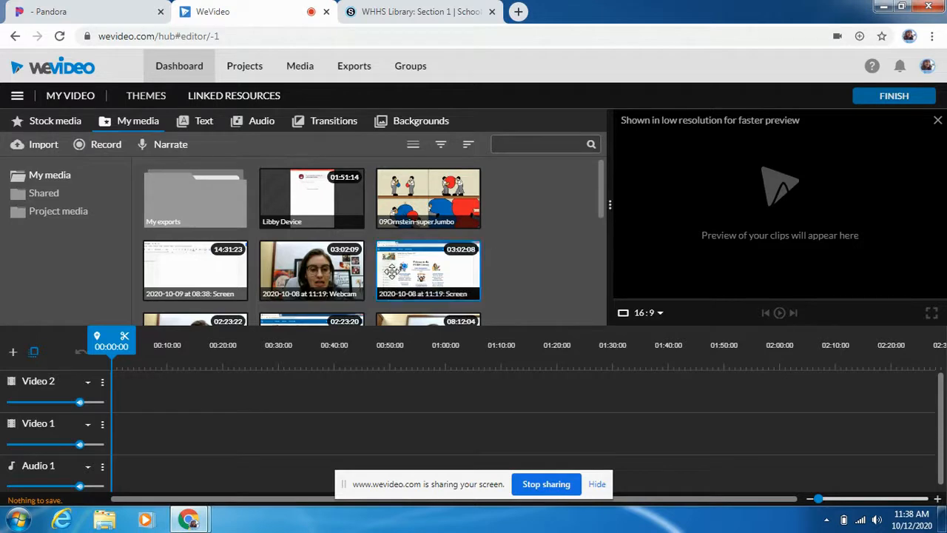
Step: Preview the 2020-10-08 webcam and 2020-10-09 screen recordings, and place the webcam recording at the start of Video 1
click(311, 268)
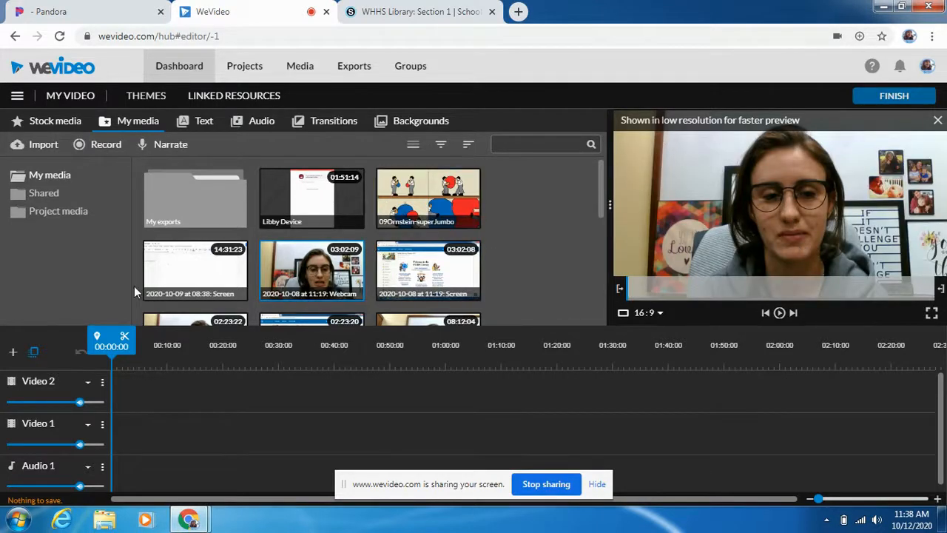
click(199, 267)
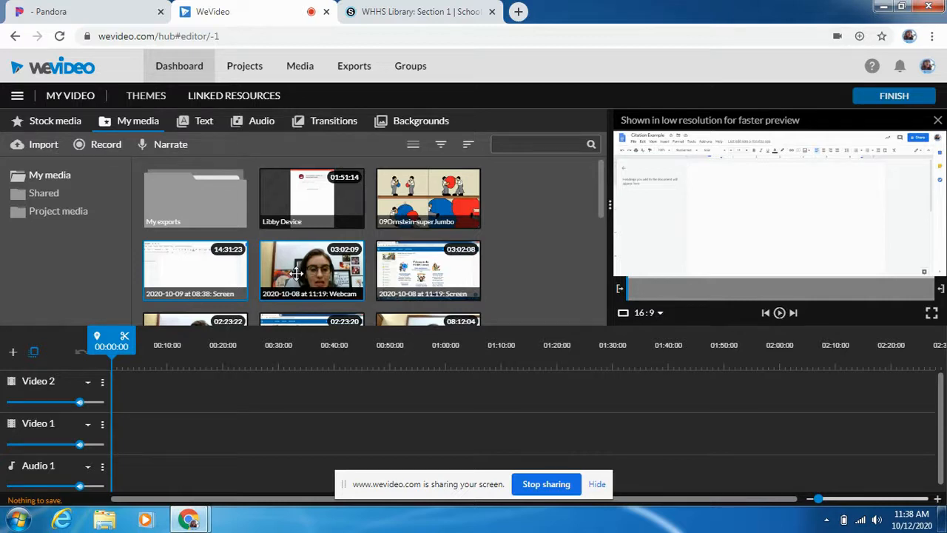
drag(326, 268, 160, 421)
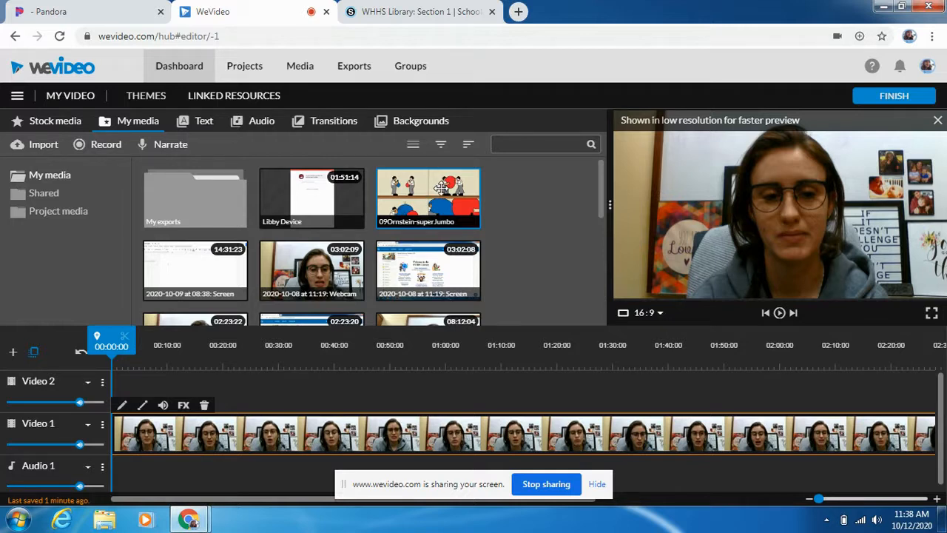
Step: Place the 09Ornstein-superJumbo image on Video 2 at about 00:24:22, try scale 0.39 at position 120, 81, and cancel the transform
drag(423, 197, 261, 390)
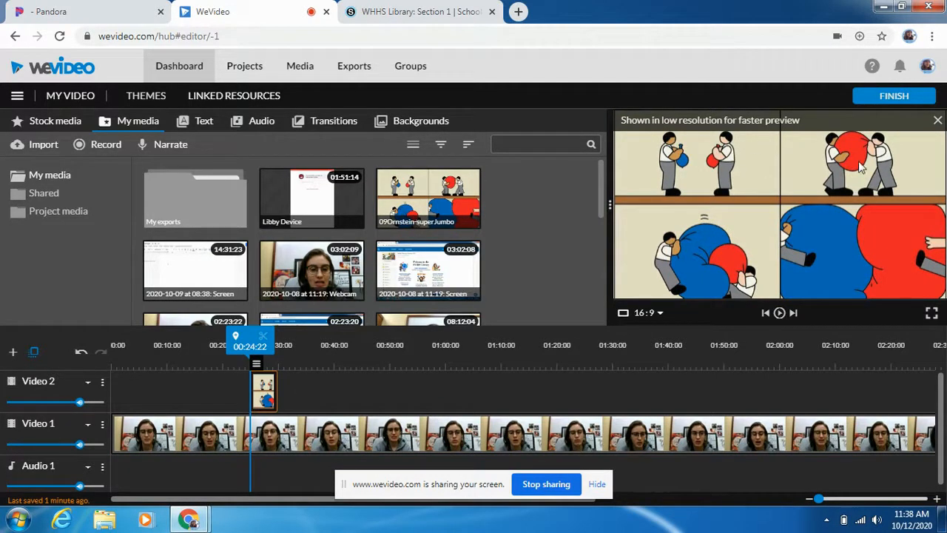
double_click(263, 398)
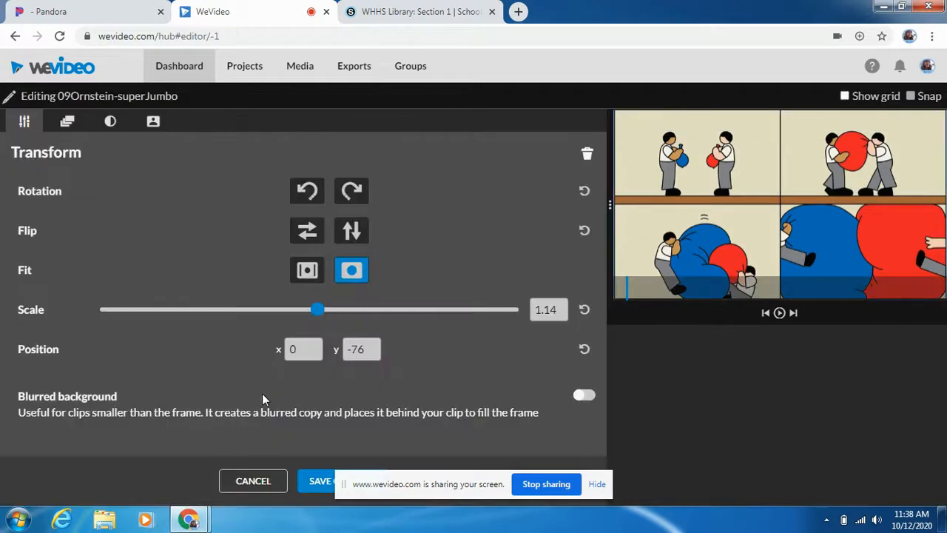
drag(317, 310, 181, 331)
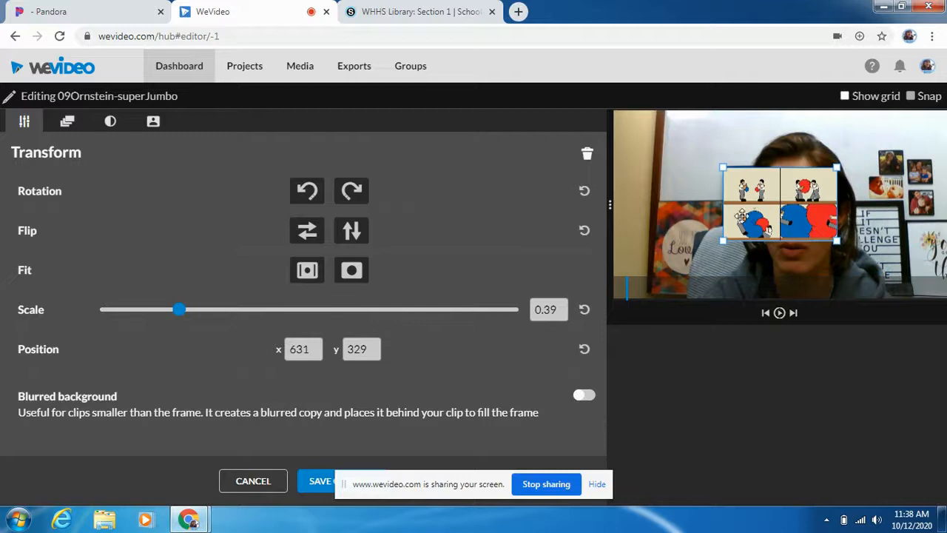
drag(778, 214, 690, 173)
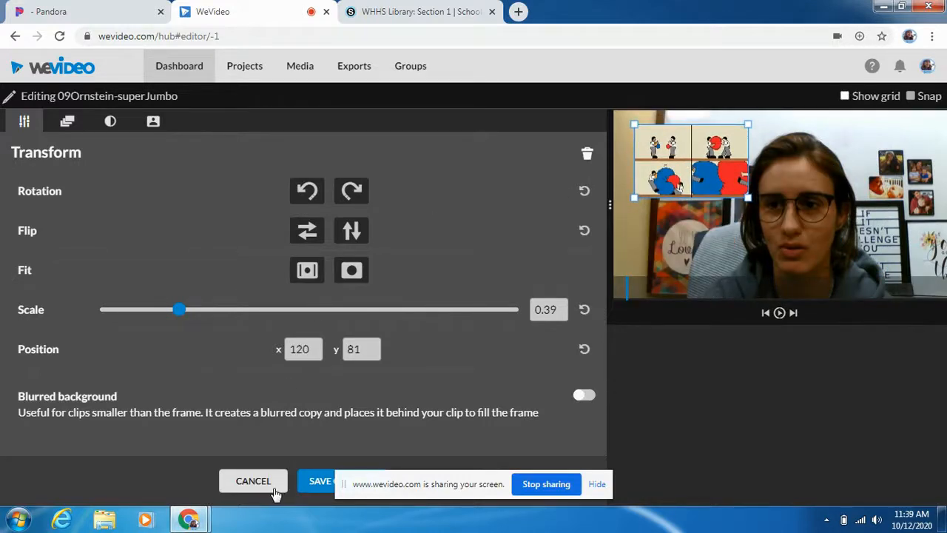
click(274, 488)
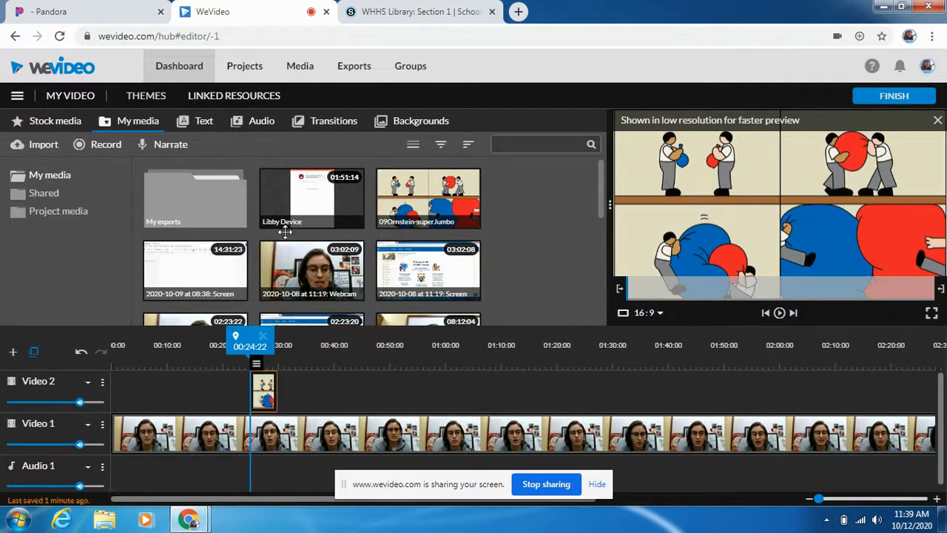
Step: Preview the Cross blur transition, and delete the 09Ornstein-superJumbo image from Video 2
click(319, 125)
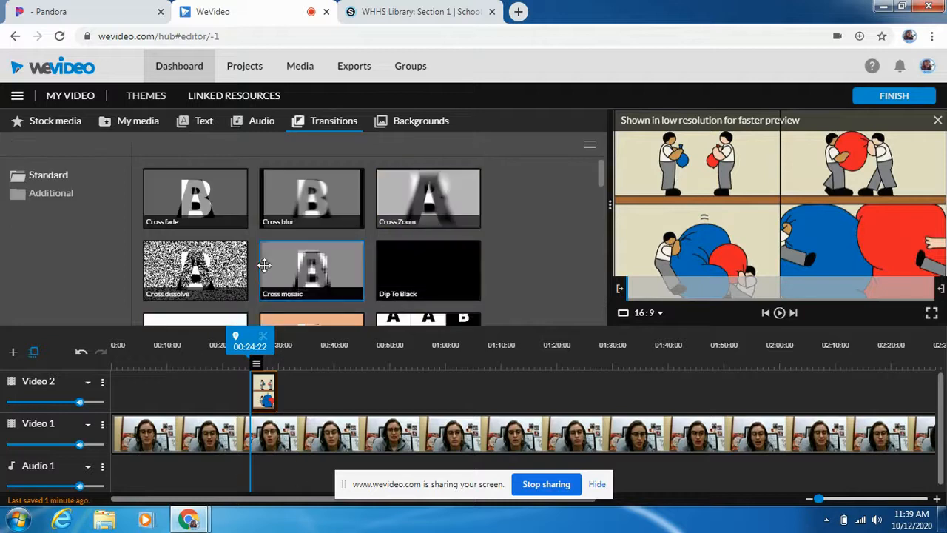
click(312, 197)
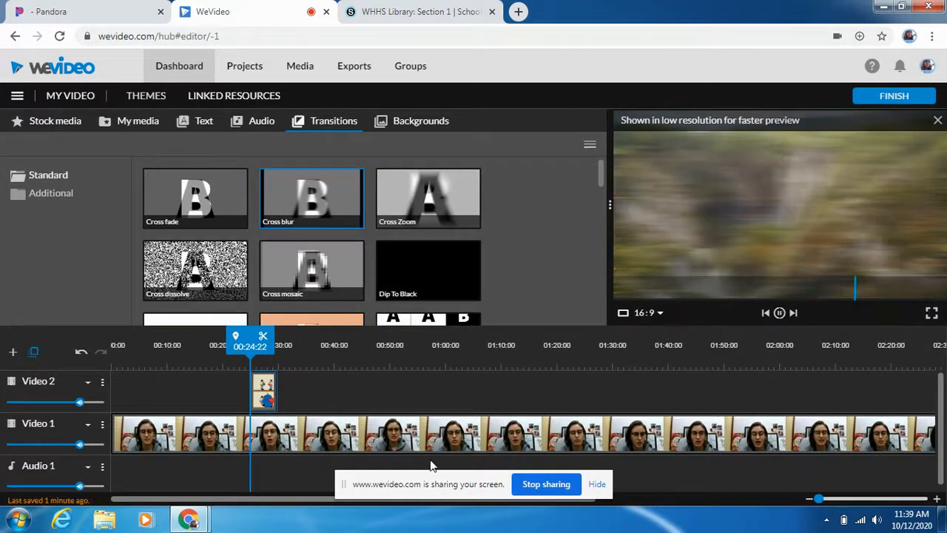
click(266, 389)
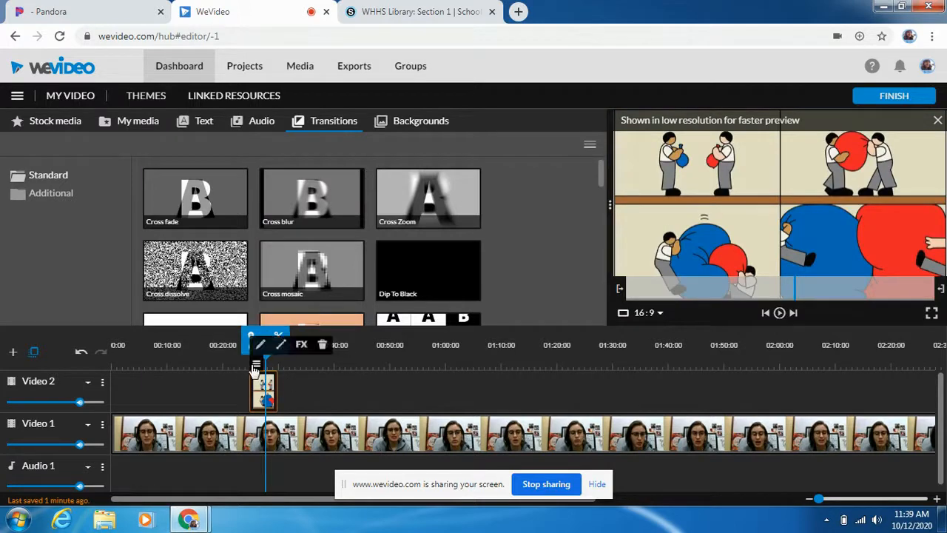
click(320, 345)
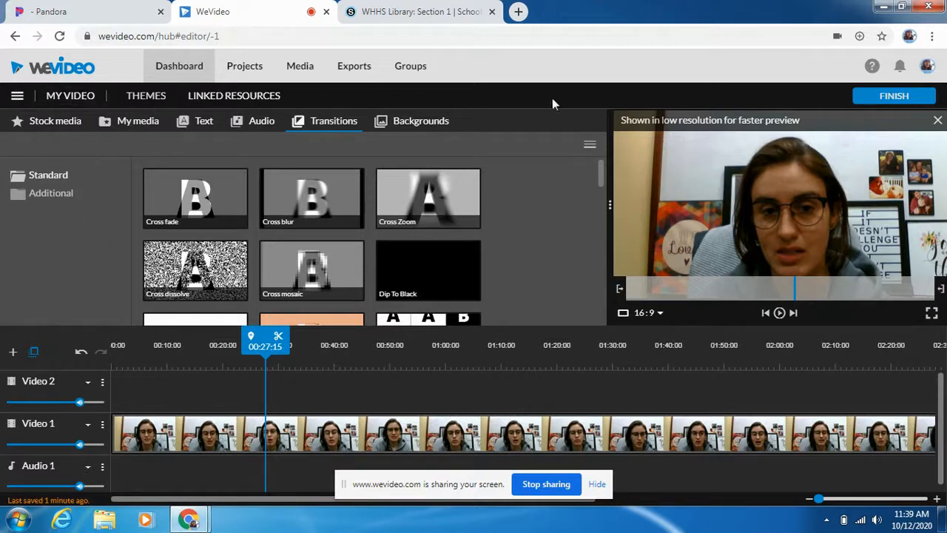
Step: Move the webcam clip from Video 1 to Video 2, and open the export settings with the export titled "Test"
drag(381, 440, 377, 399)
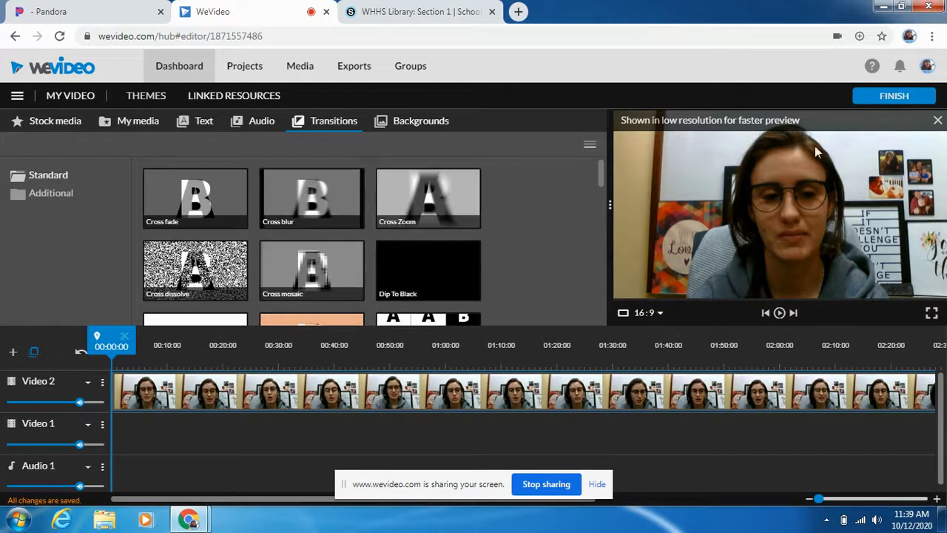
click(895, 98)
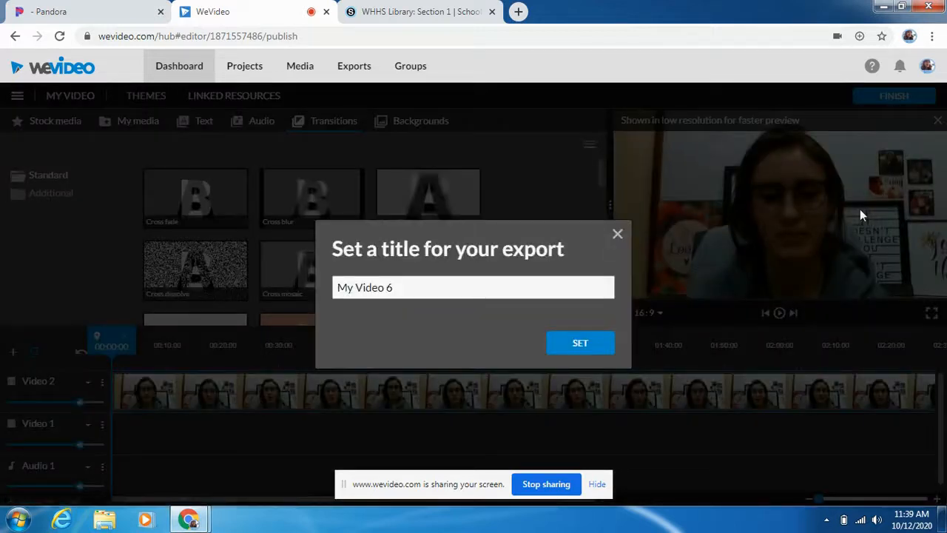
triple_click(402, 289)
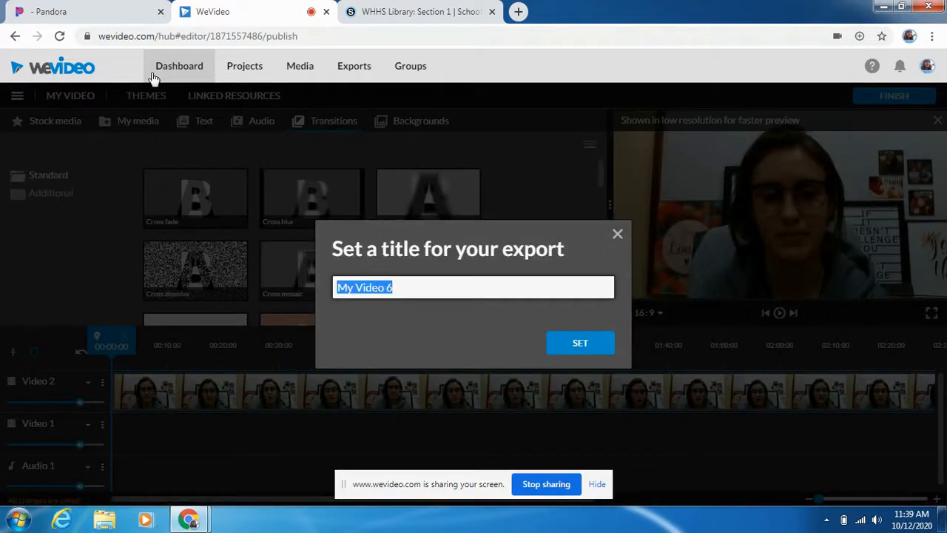
text(Test)
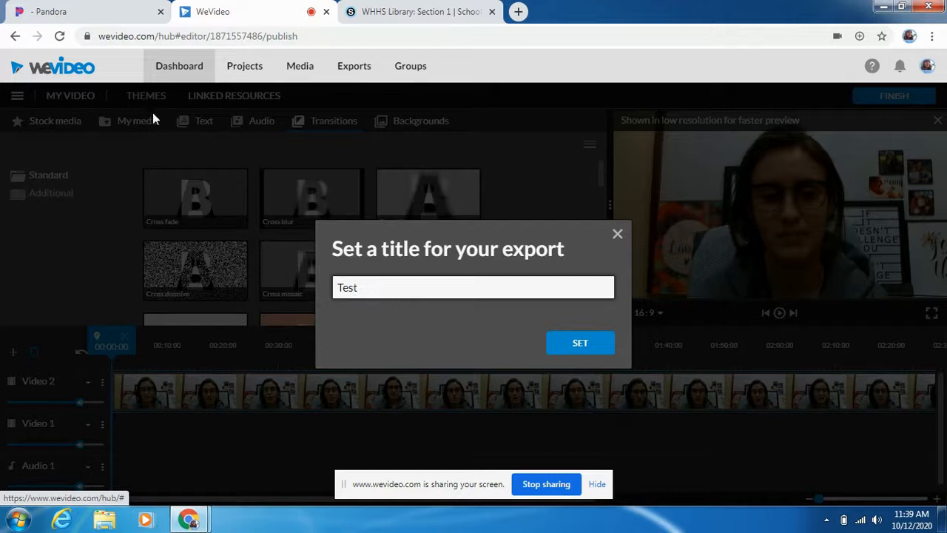
click(581, 343)
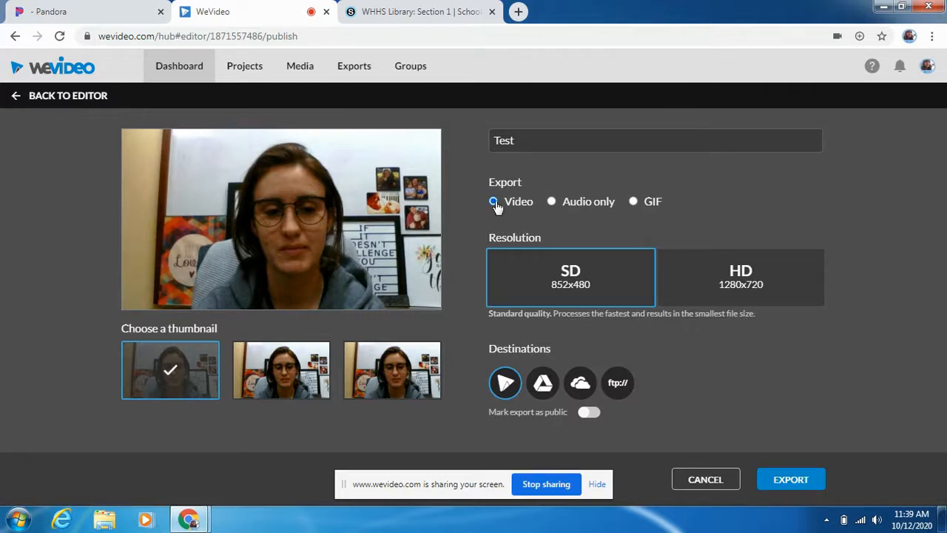
Step: Try the Audio only, GIF and Video export formats and the Google Drive destination, and cancel the export
click(551, 202)
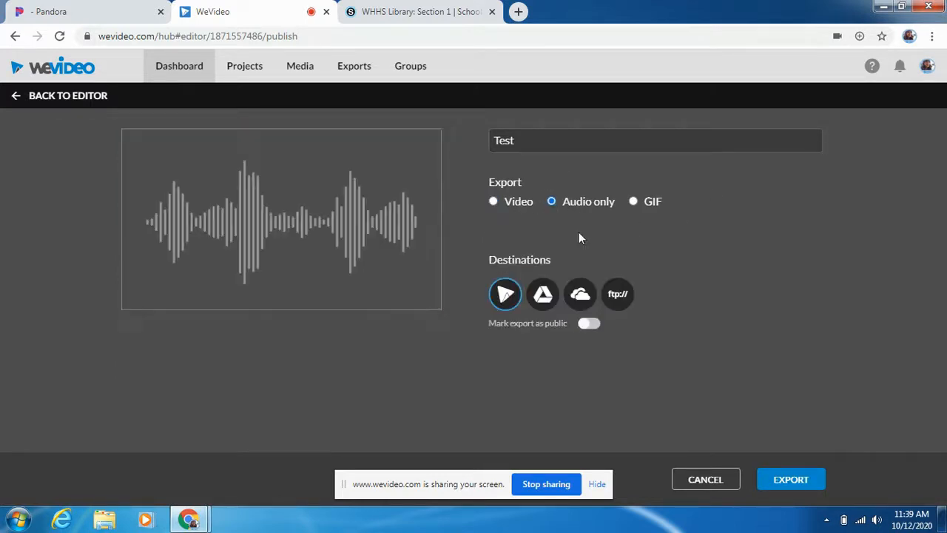
click(634, 201)
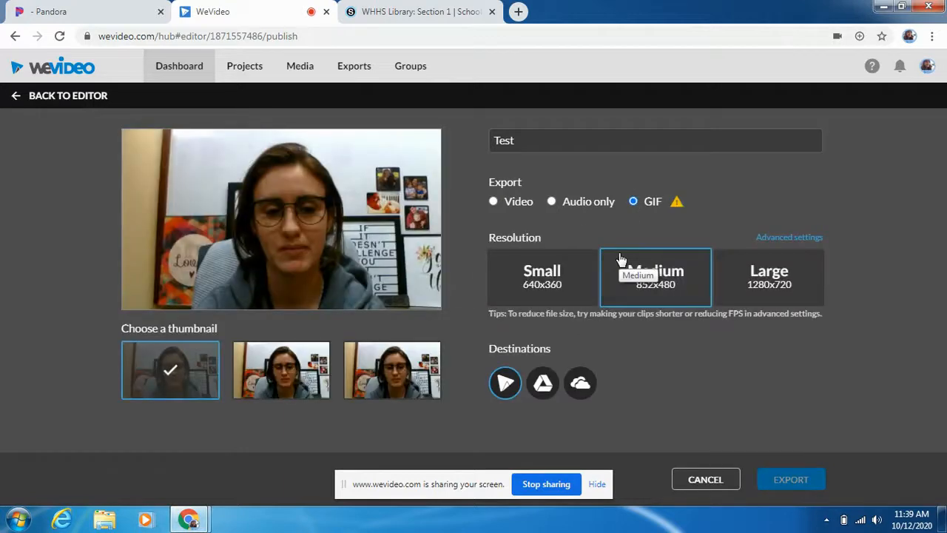
mouse_move(675, 202)
click(493, 201)
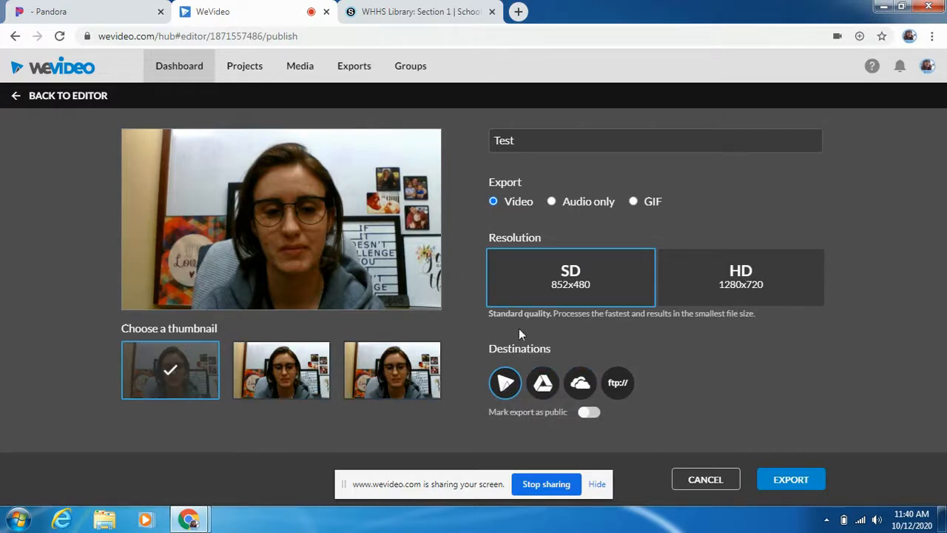
click(544, 387)
click(705, 479)
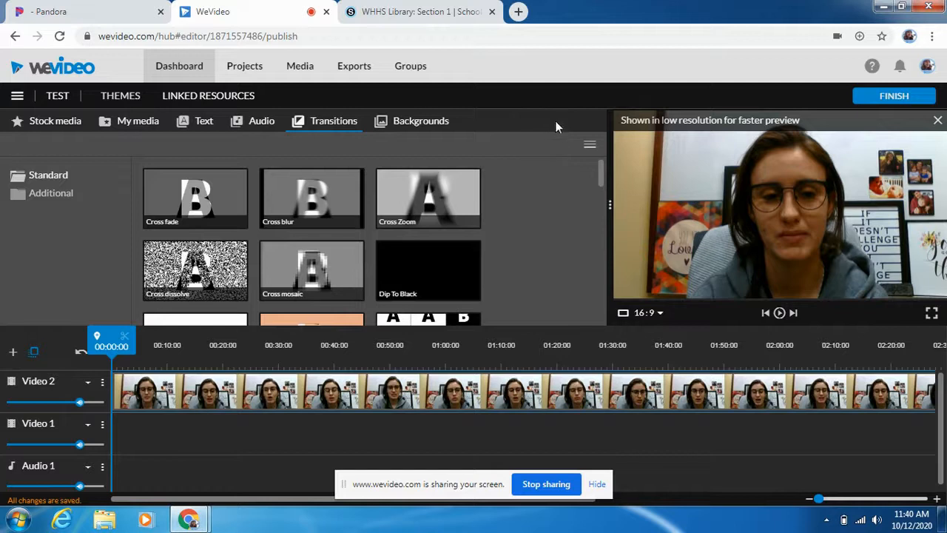
Step: Shift the webcam clip on Video 2 to start at 00:00:06
mouse_move(602, 172)
mouse_down()
mouse_move(612, 324)
mouse_move(604, 153)
mouse_up()
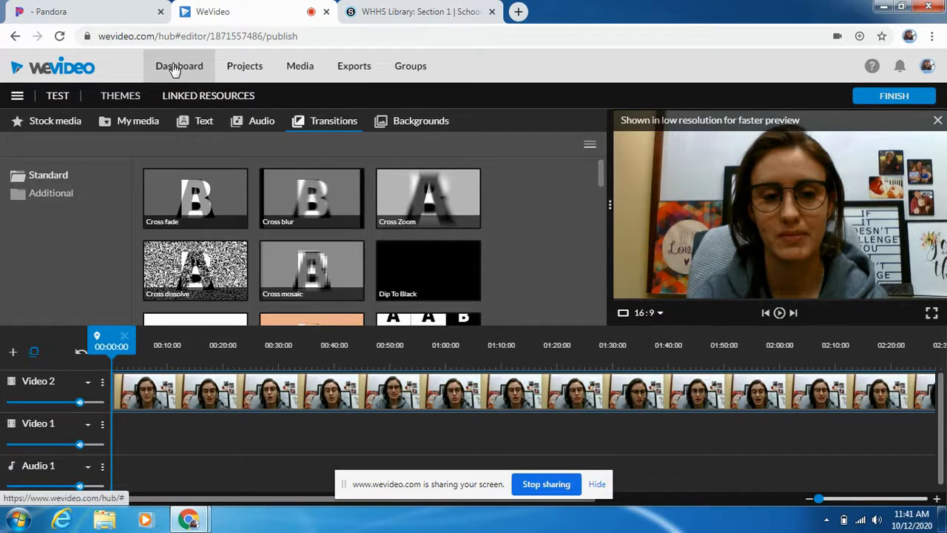
drag(264, 407, 328, 418)
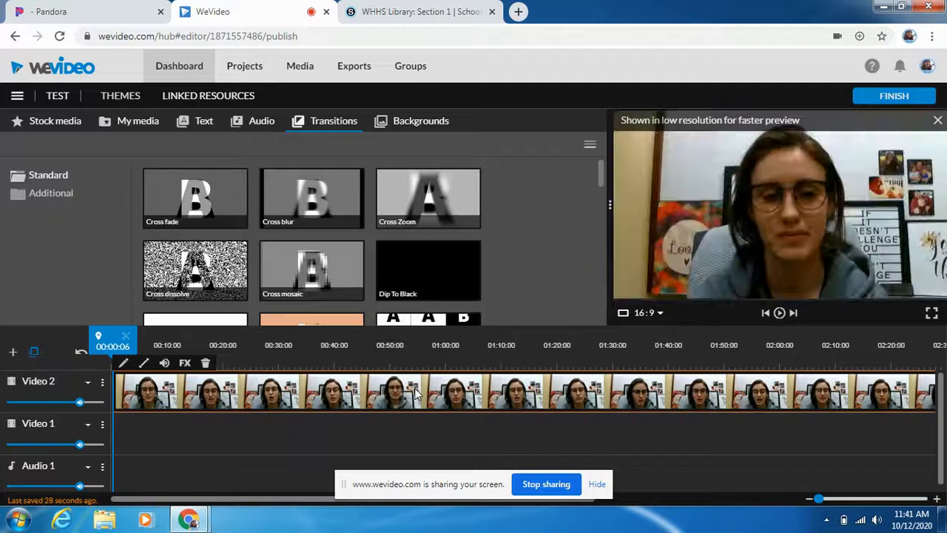